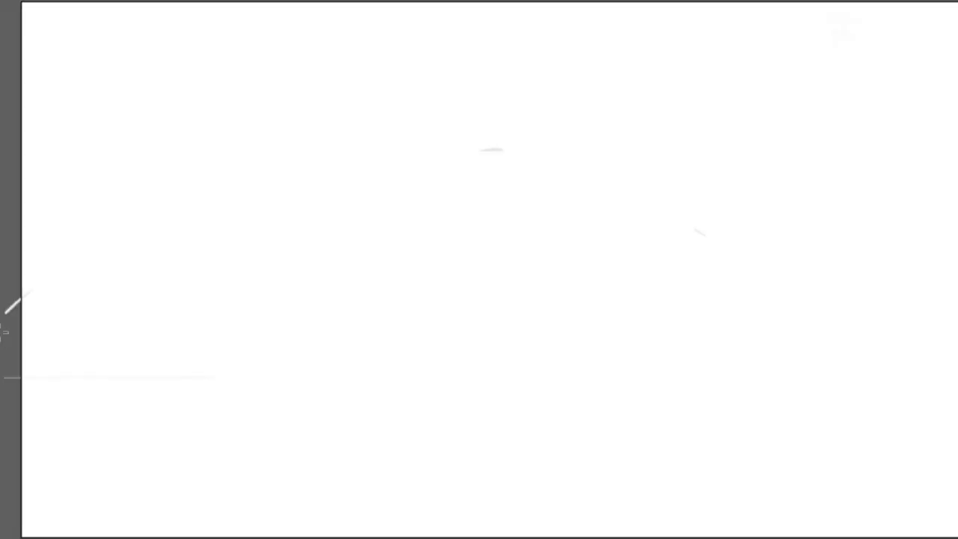
Trace the mountain ridge with the Pen tool, from the left slope over the peak and down the right slope
click(79, 274)
click(108, 271)
click(132, 251)
click(175, 246)
click(280, 213)
click(402, 172)
click(458, 148)
click(495, 150)
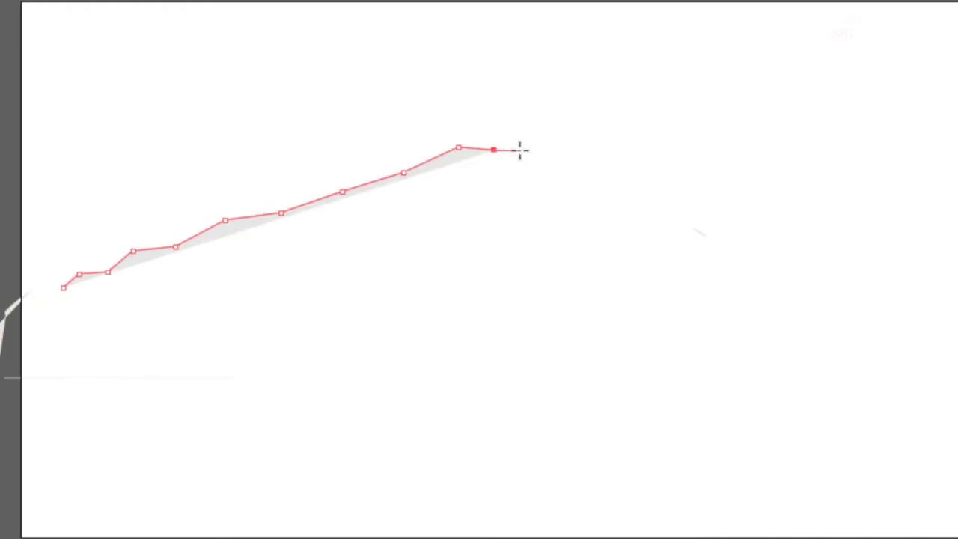
click(533, 170)
click(579, 196)
click(637, 214)
click(684, 232)
Add the valley and right-hand hill, then run the base along the horizon and close the shape
click(712, 245)
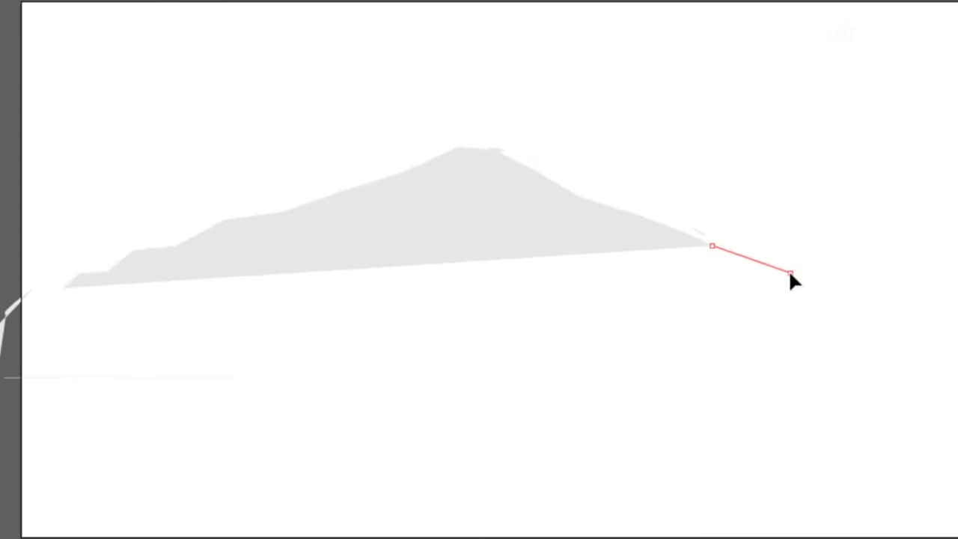
click(790, 273)
click(859, 196)
click(904, 164)
click(926, 138)
click(957, 118)
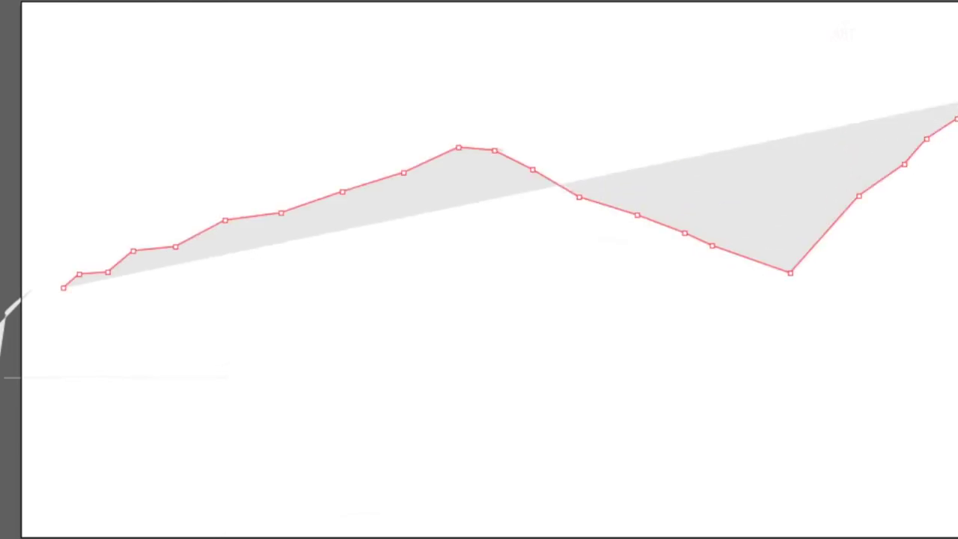
click(957, 375)
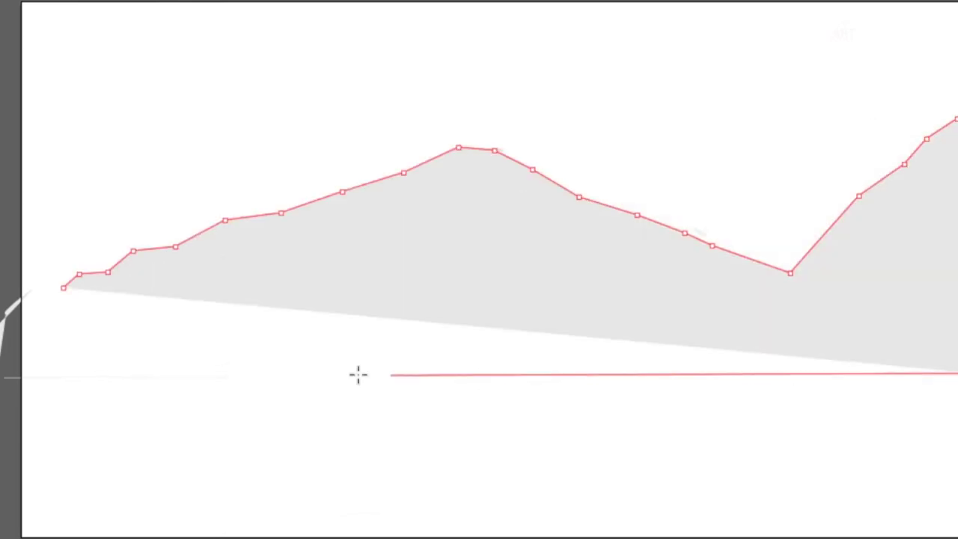
click(6, 374)
drag(6, 322, 38, 295)
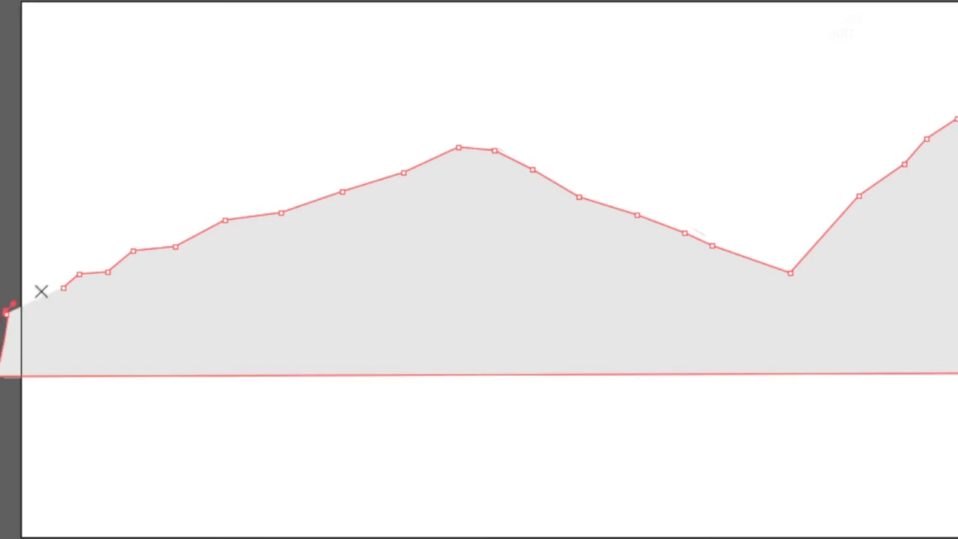
click(63, 289)
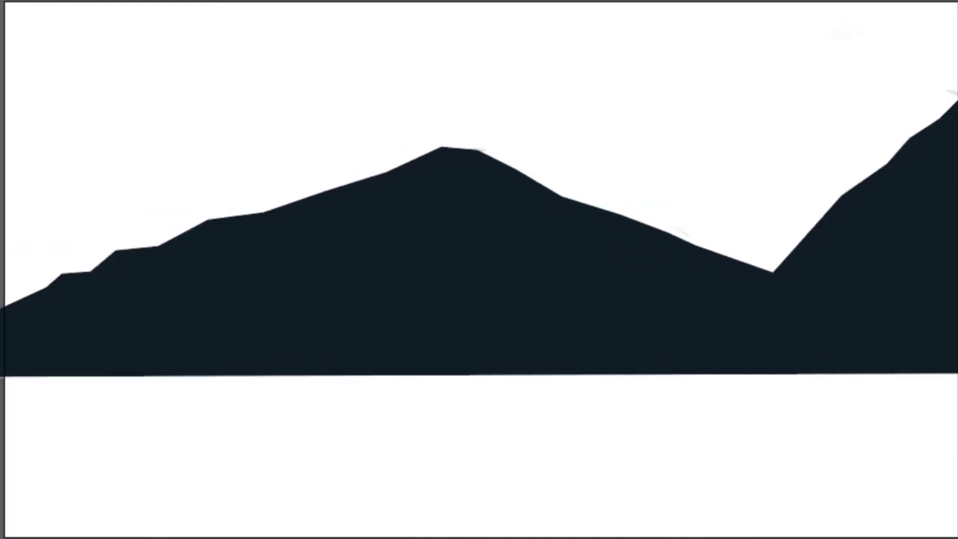
Apply a vertical 90° linear gradient to the mountain silhouette
click(727, 317)
key(ctrl+F9)
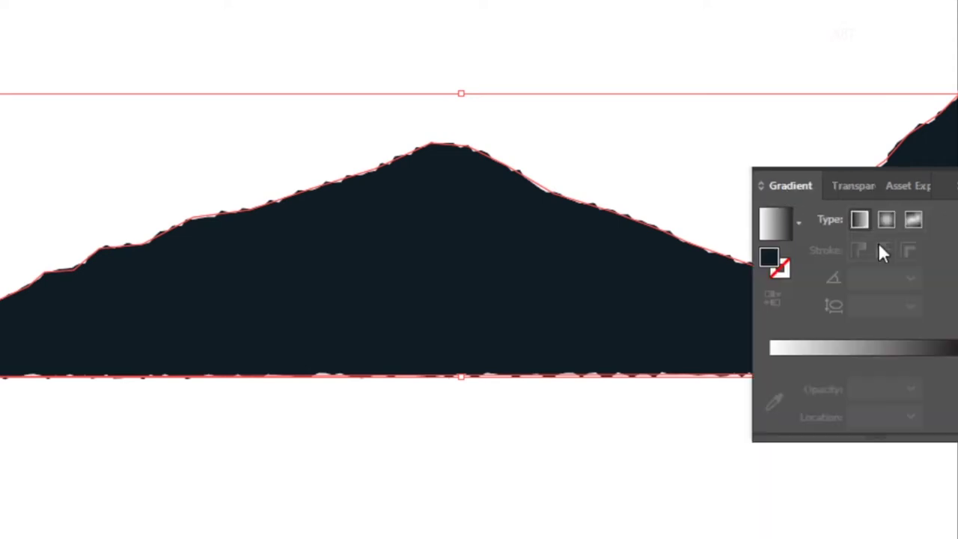
click(876, 348)
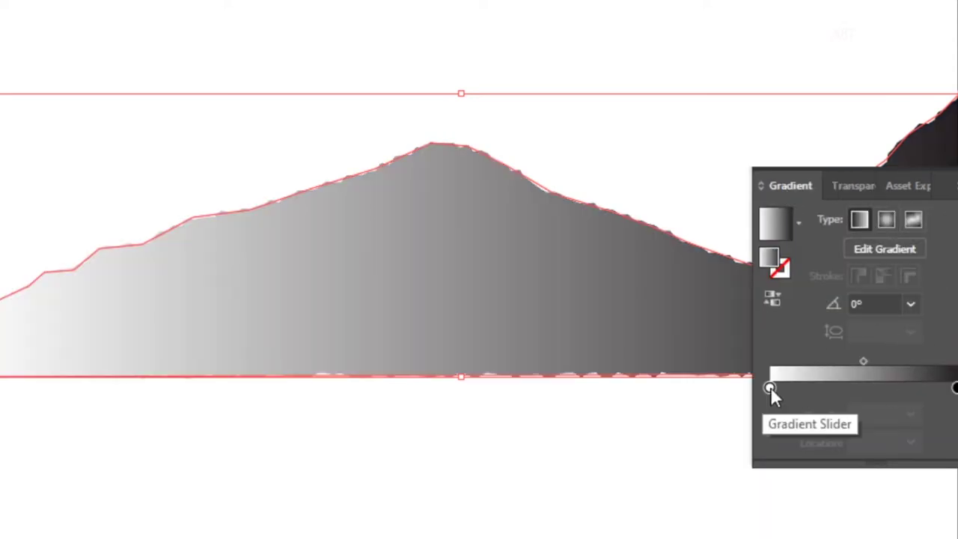
click(911, 304)
click(929, 10)
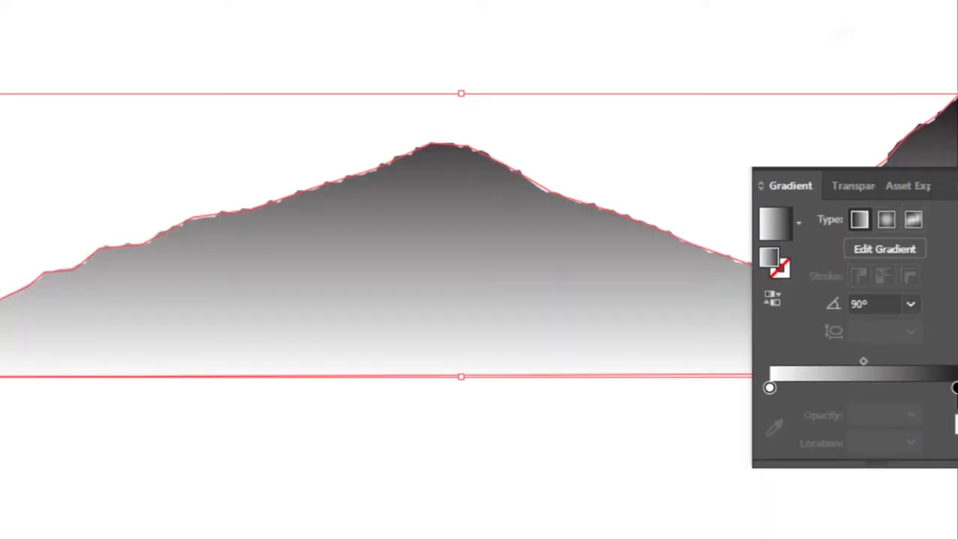
Sample dark blues into both gradient stops, then shift the end stop and lower the midpoint
click(955, 388)
click(775, 427)
click(770, 362)
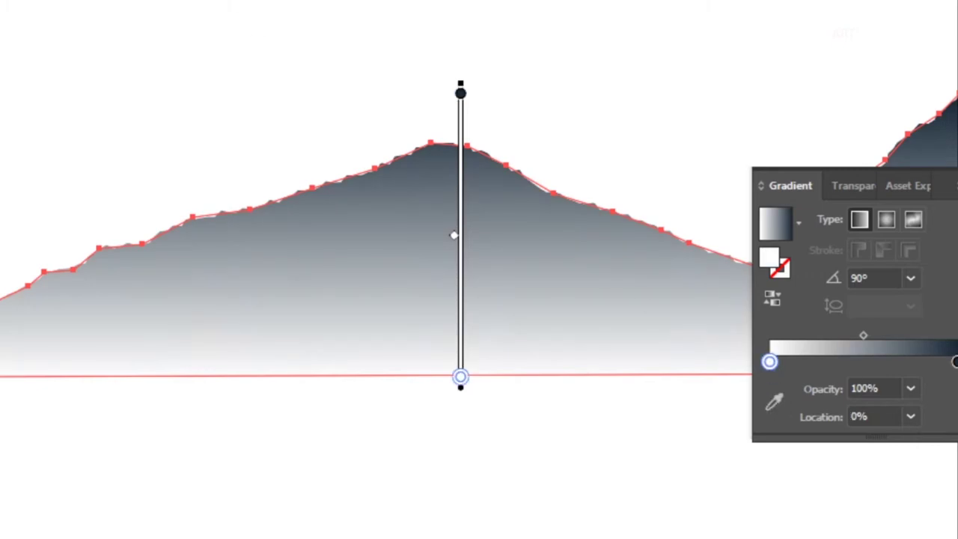
click(775, 401)
click(950, 366)
mouse_move(955, 363)
mouse_down()
mouse_move(770, 363)
mouse_move(956, 362)
mouse_up()
mouse_move(454, 236)
mouse_down()
mouse_move(457, 211)
mouse_move(459, 319)
mouse_move(455, 225)
mouse_up()
double_click(954, 362)
key(Return)
key(ctrl+shift+a)
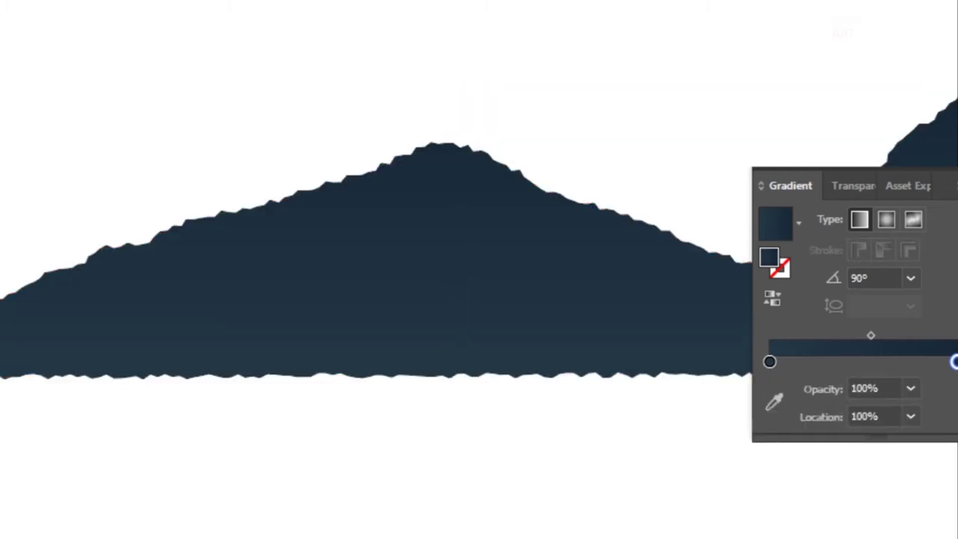
key(Tab)
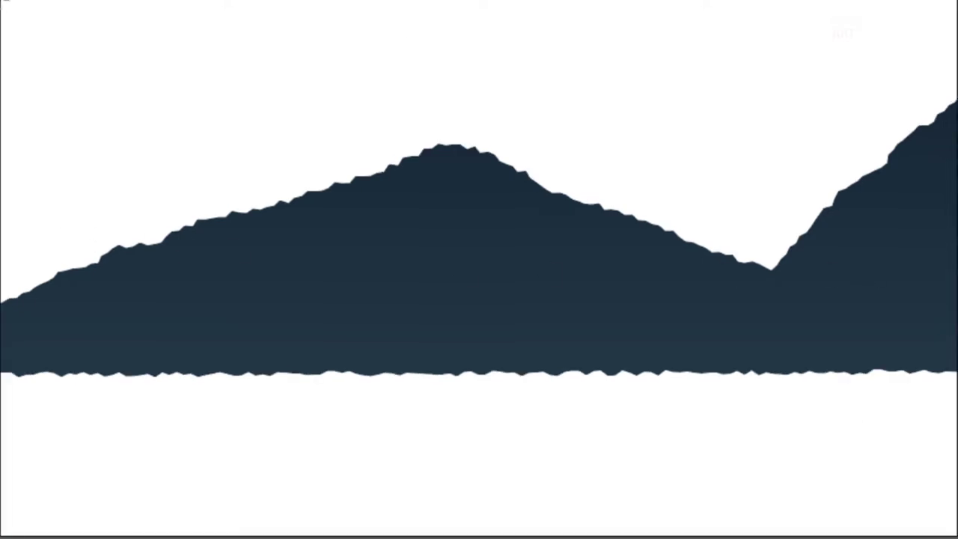
Draw a muted teal rectangle covering the whole frame behind the mountains
drag(1, 3, 902, 513)
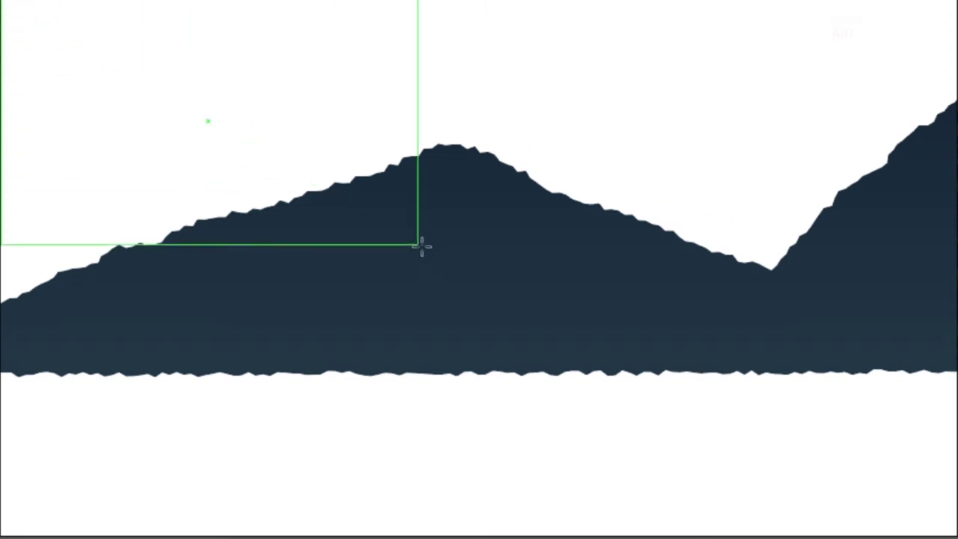
mouse_move(902, 513)
mouse_down()
mouse_move(951, 532)
mouse_move(953, 304)
mouse_up()
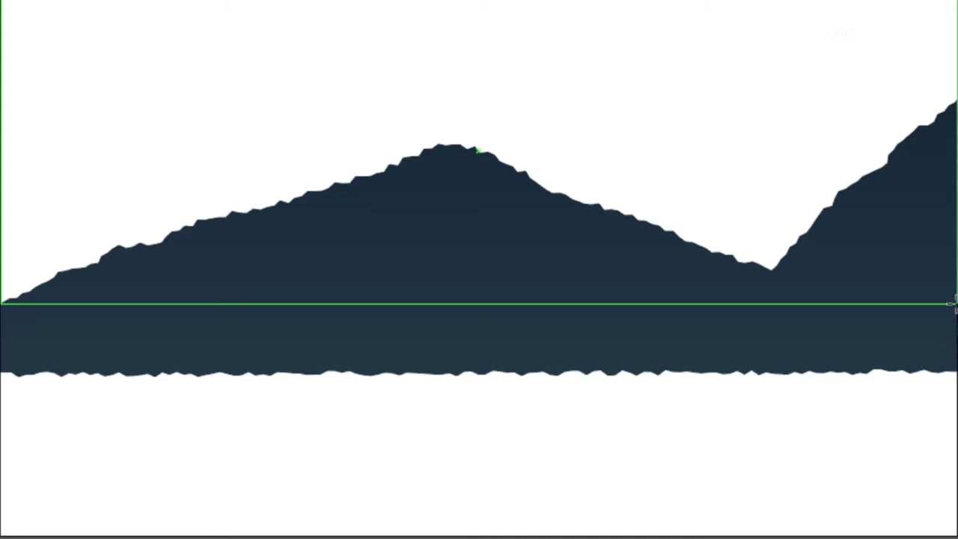
drag(951, 303, 954, 302)
key(ctrl+shift+a)
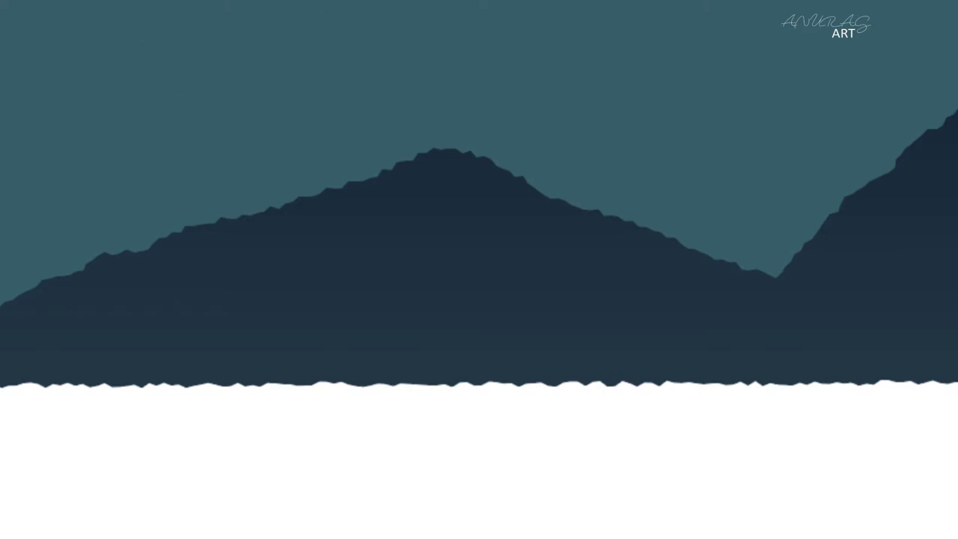
key(Return)
Give the sky rectangle a 90° linear gradient sampled with its teal colour
click(824, 116)
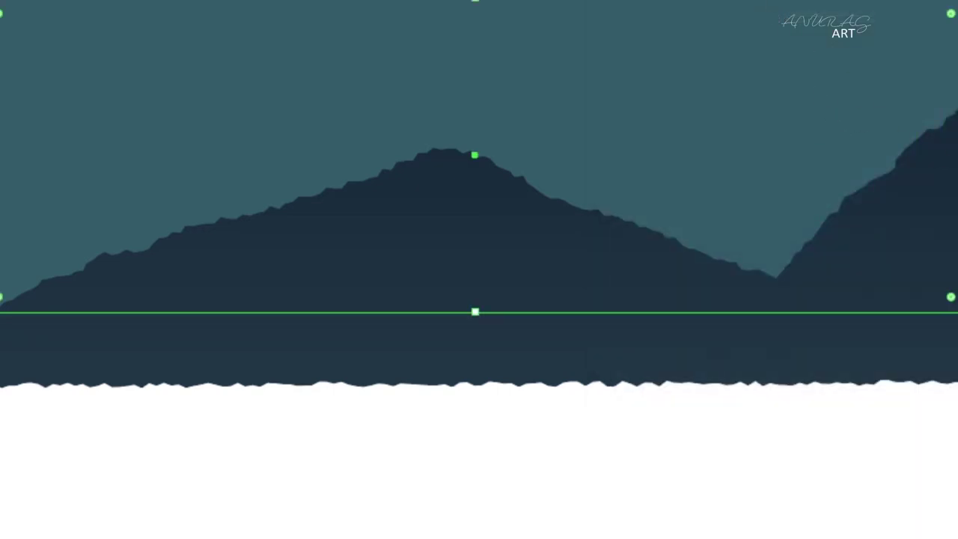
click(784, 192)
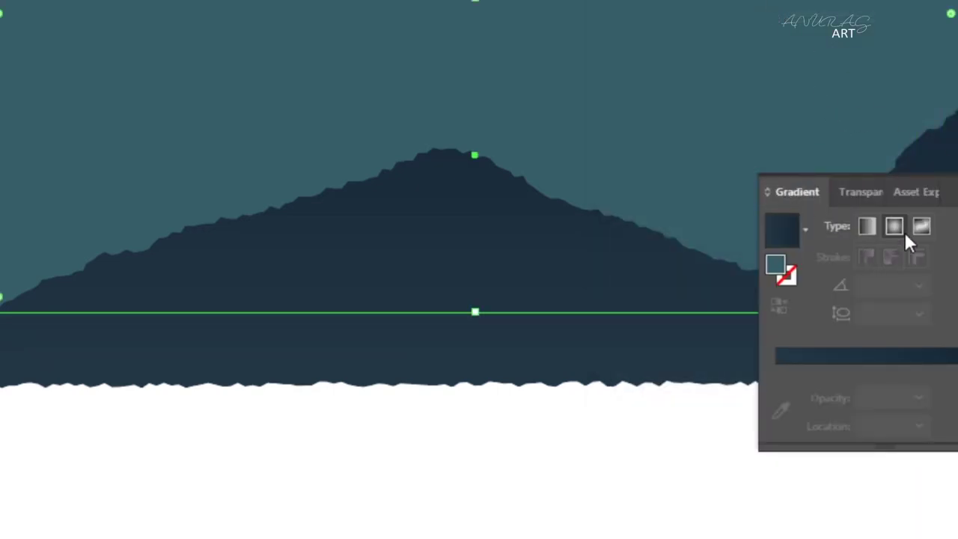
click(867, 226)
click(919, 313)
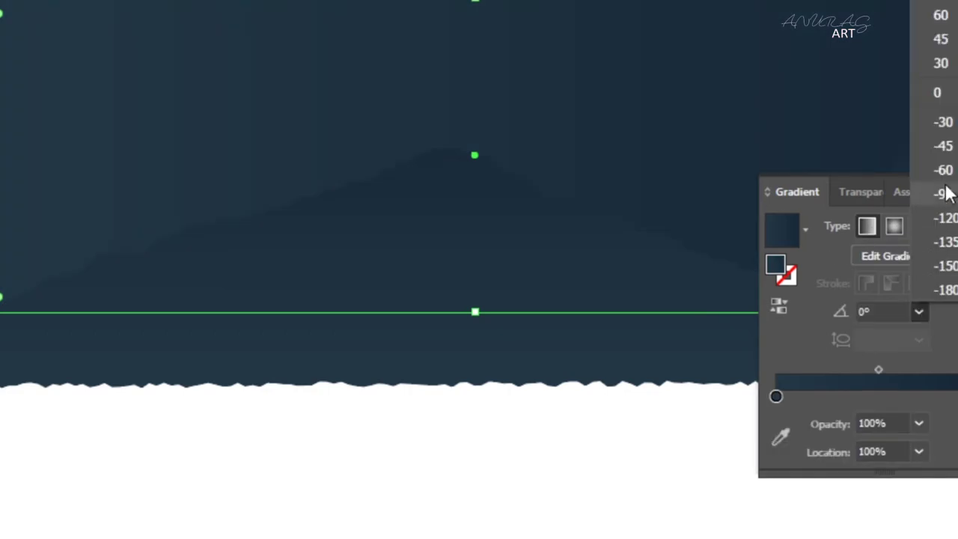
click(950, 6)
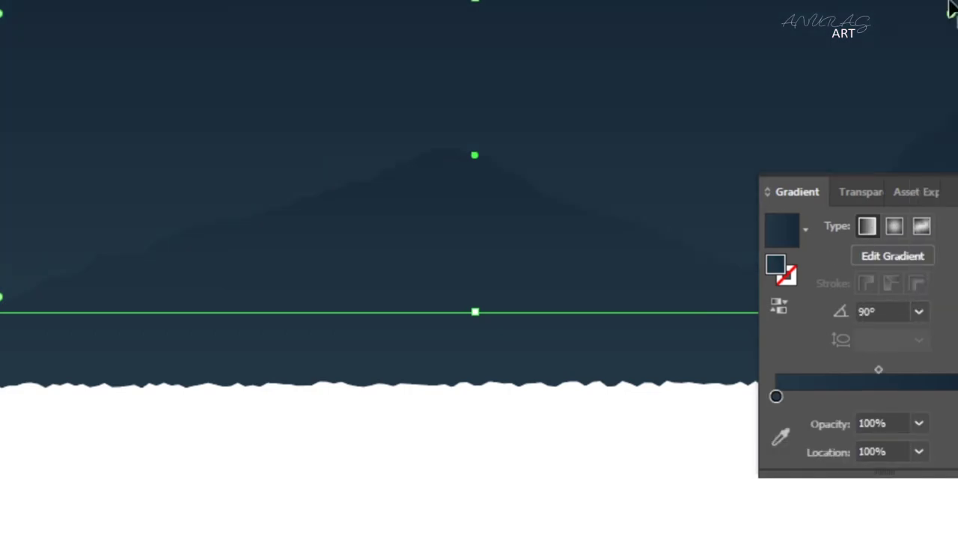
click(784, 446)
click(567, 100)
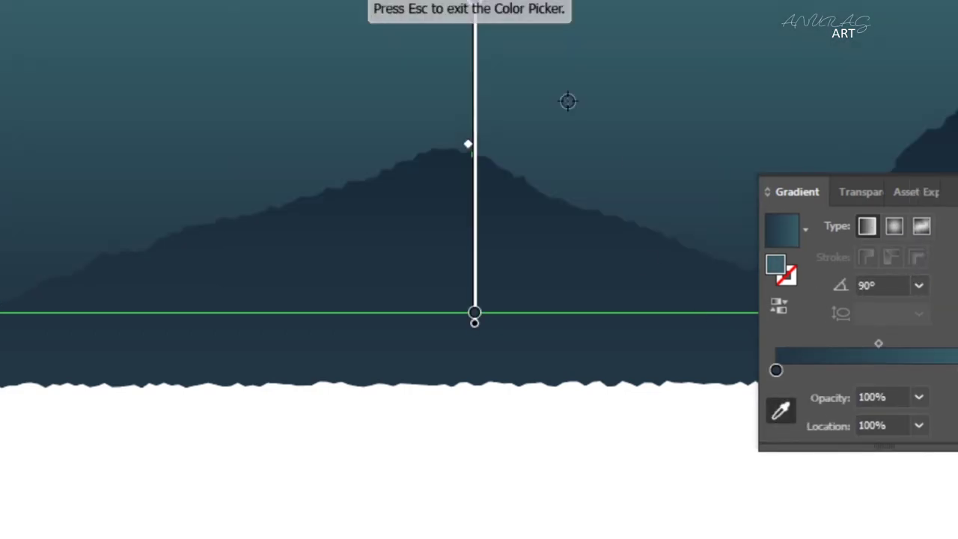
Set a lighter blue-grey start stop, end stop at about 82% and midpoint at about 33%
click(777, 369)
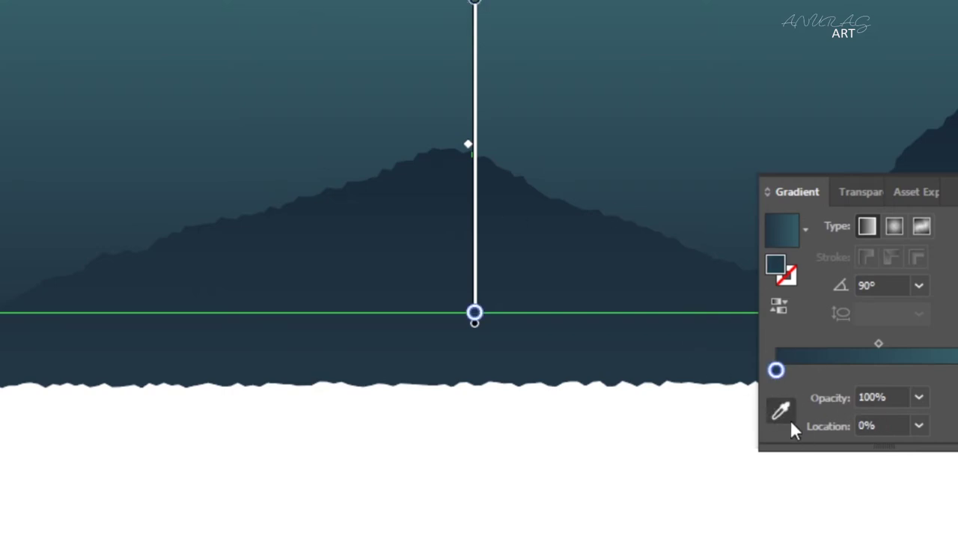
click(782, 412)
click(624, 152)
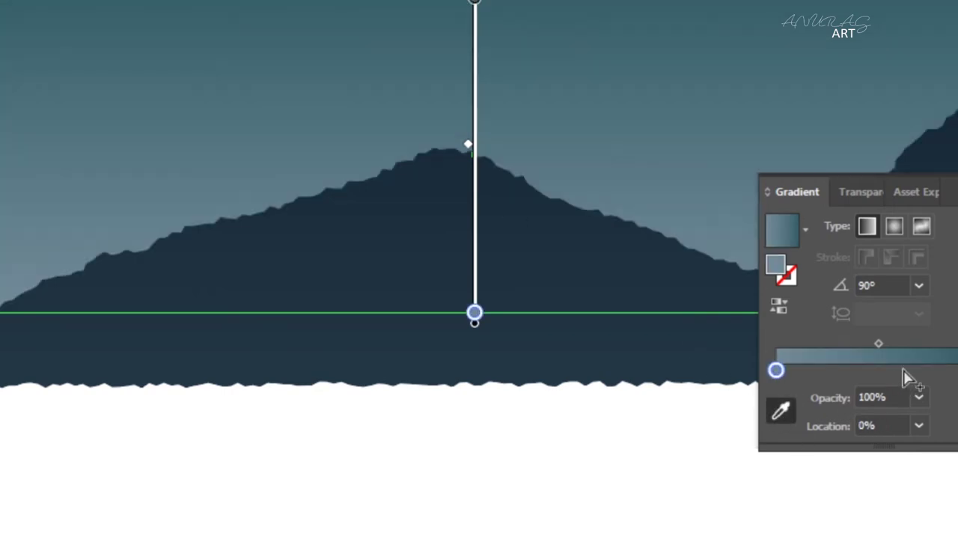
mouse_move(775, 370)
mouse_down()
mouse_move(792, 371)
mouse_move(776, 371)
mouse_up()
mouse_move(957, 371)
mouse_down()
mouse_move(880, 373)
mouse_move(925, 372)
mouse_up()
mouse_move(851, 343)
mouse_down()
mouse_move(883, 344)
mouse_move(805, 344)
mouse_move(812, 345)
mouse_up()
click(923, 371)
drag(923, 371, 932, 370)
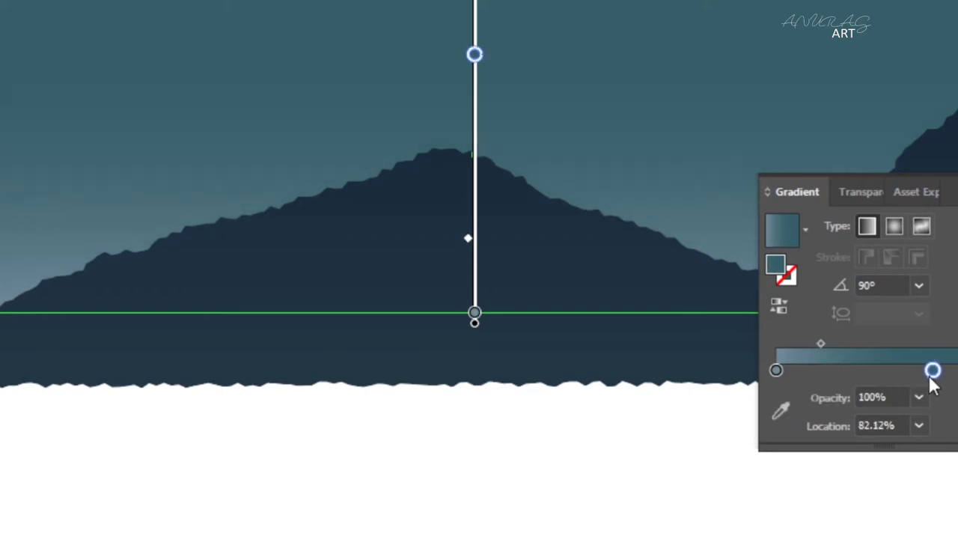
key(ctrl+F9)
key(v)
key(ctrl+shift+a)
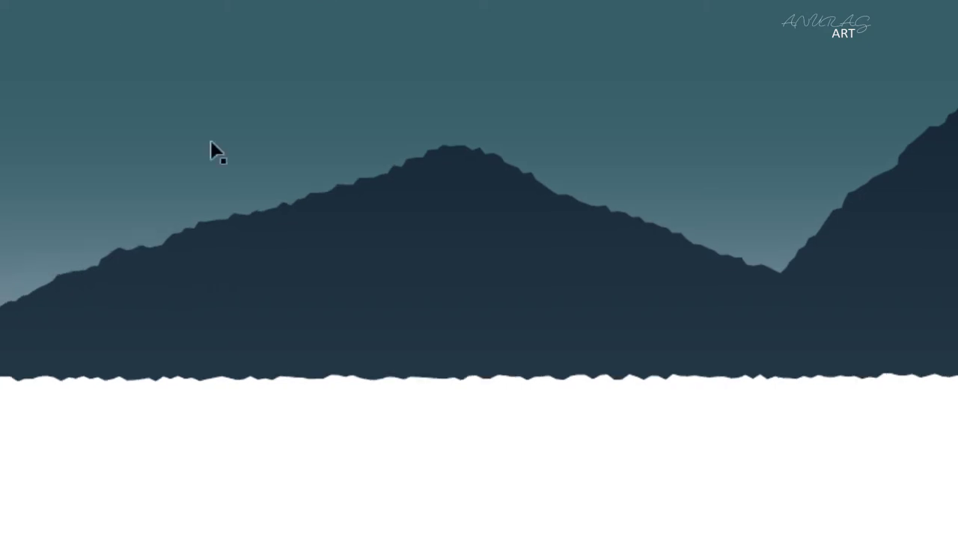
Draw the moon circle above the peak and a larger light-blue circle behind it
drag(533, 63, 682, 137)
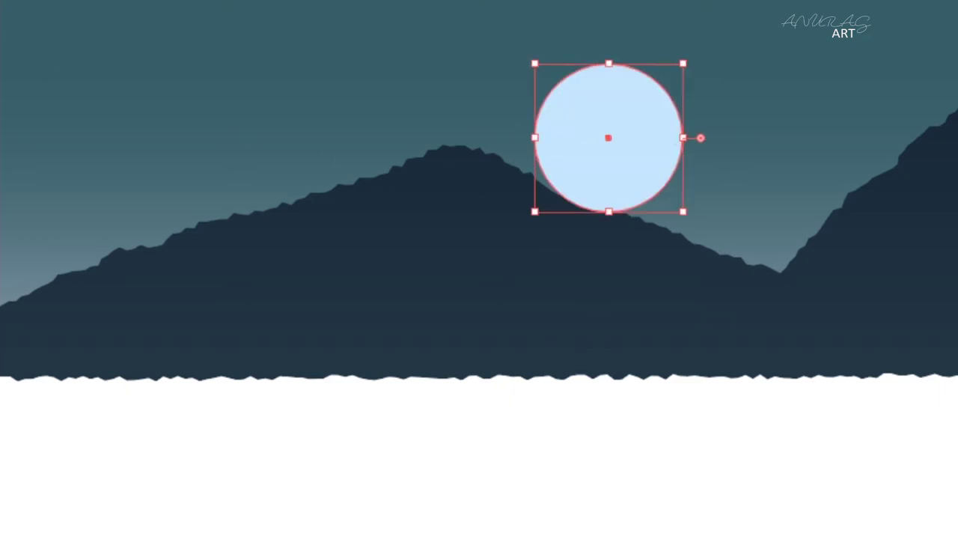
drag(612, 137, 603, 126)
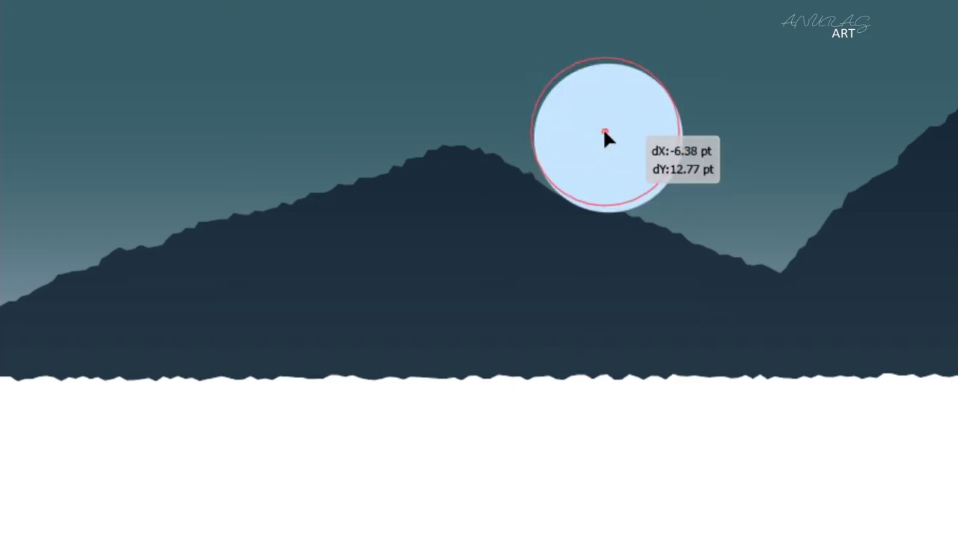
click(697, 74)
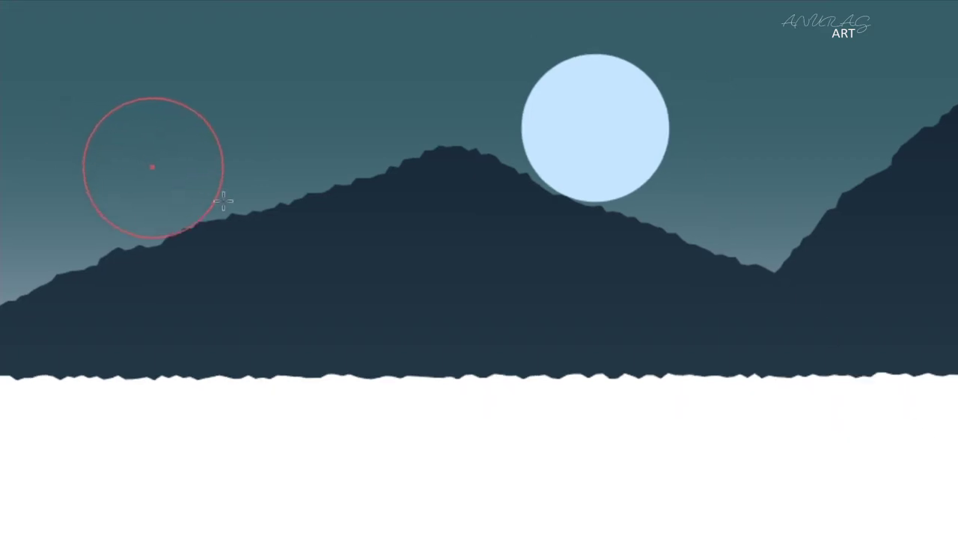
drag(92, 105, 269, 182)
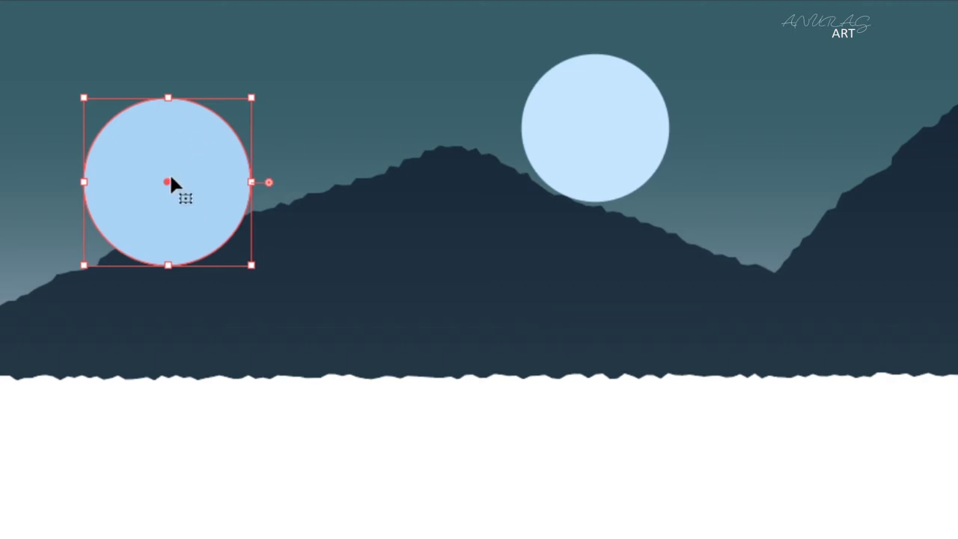
drag(171, 180, 597, 126)
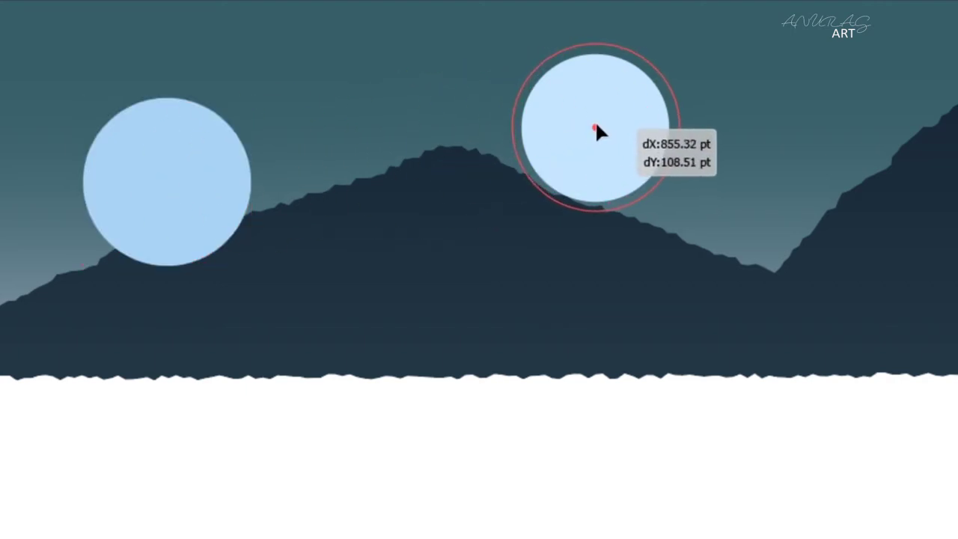
drag(597, 129, 596, 129)
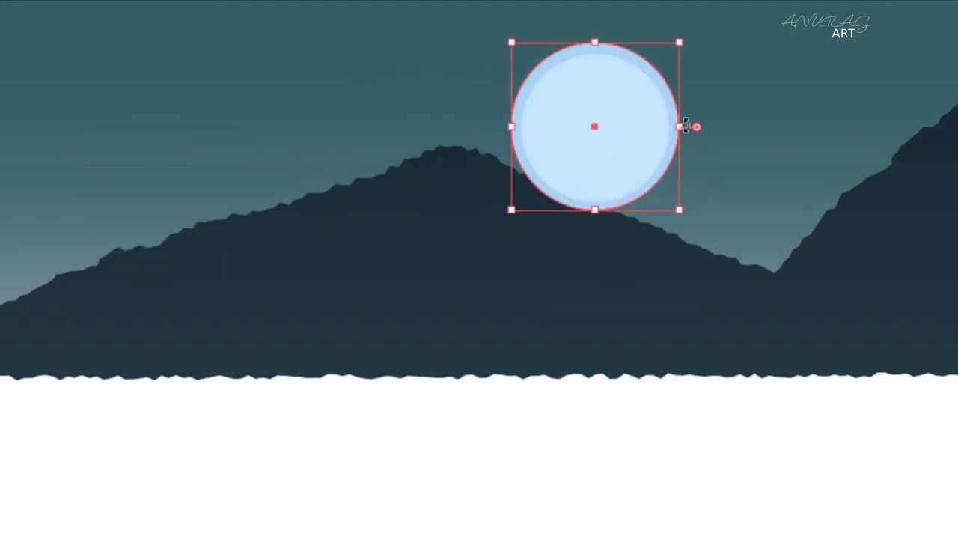
drag(679, 42, 686, 34)
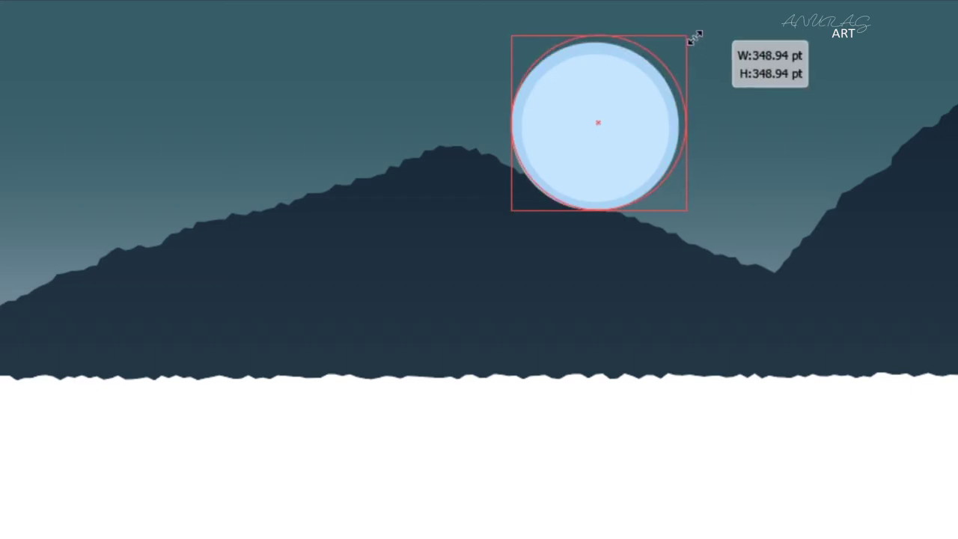
drag(597, 128, 619, 108)
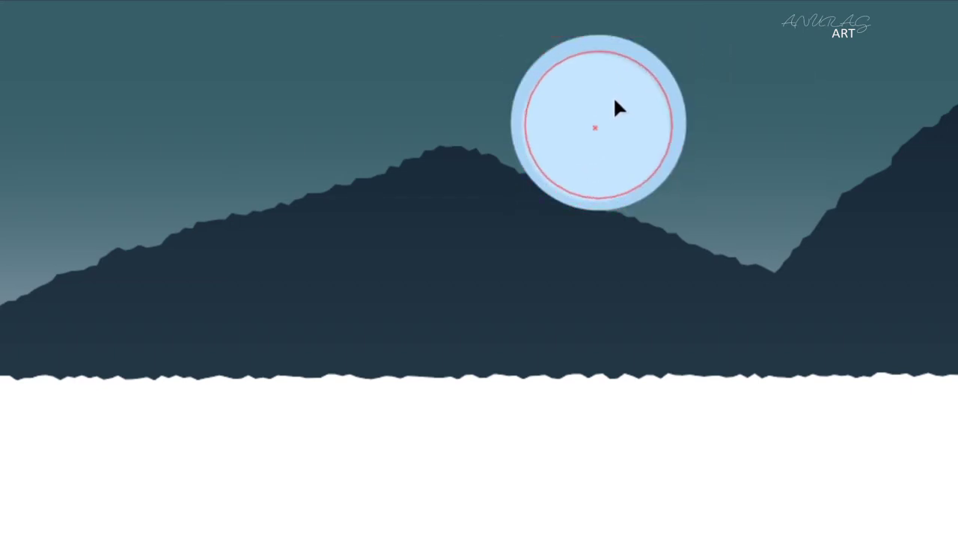
key(Escape)
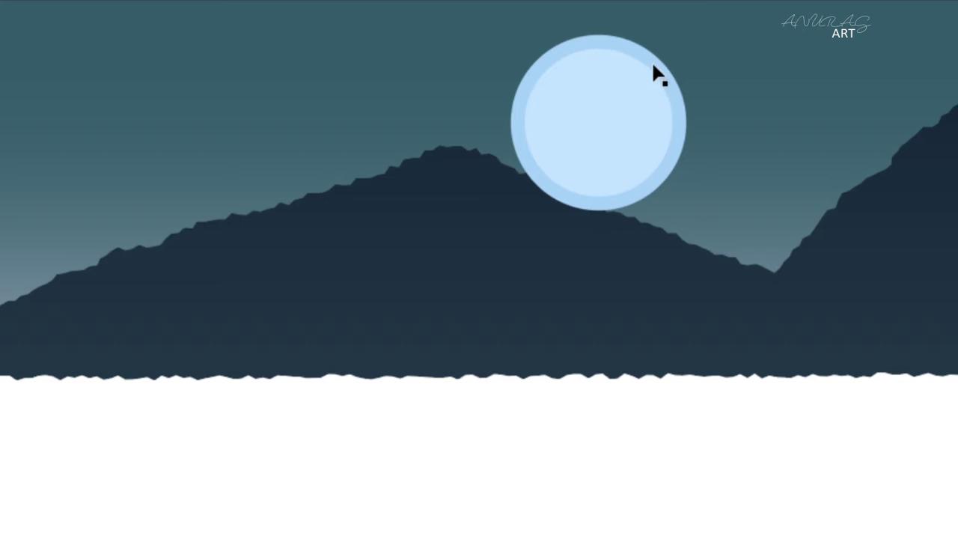
Centre the larger glow circle concentrically behind the moon, then draw a small star on the snow
drag(599, 208, 783, 171)
key(ctrl+shift+a)
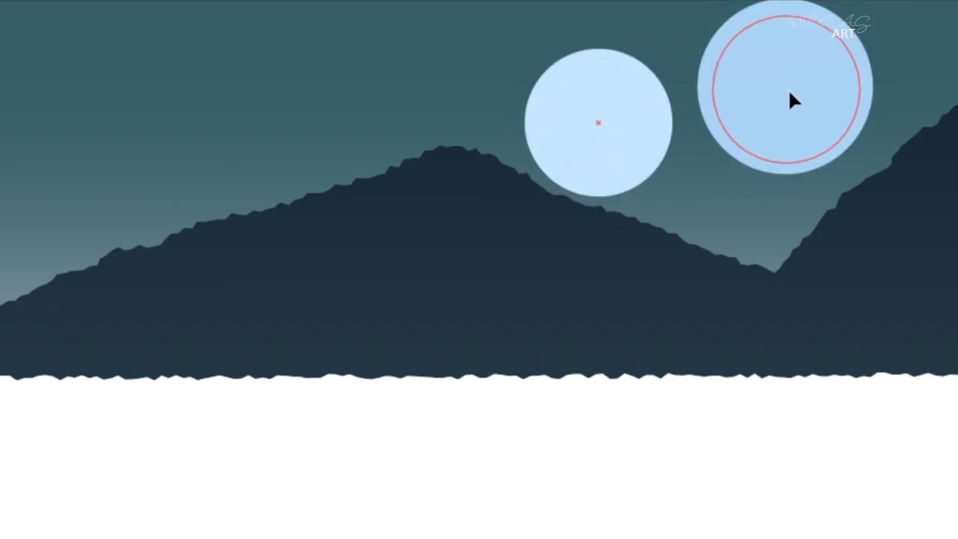
drag(616, 122, 604, 109)
drag(781, 97, 605, 105)
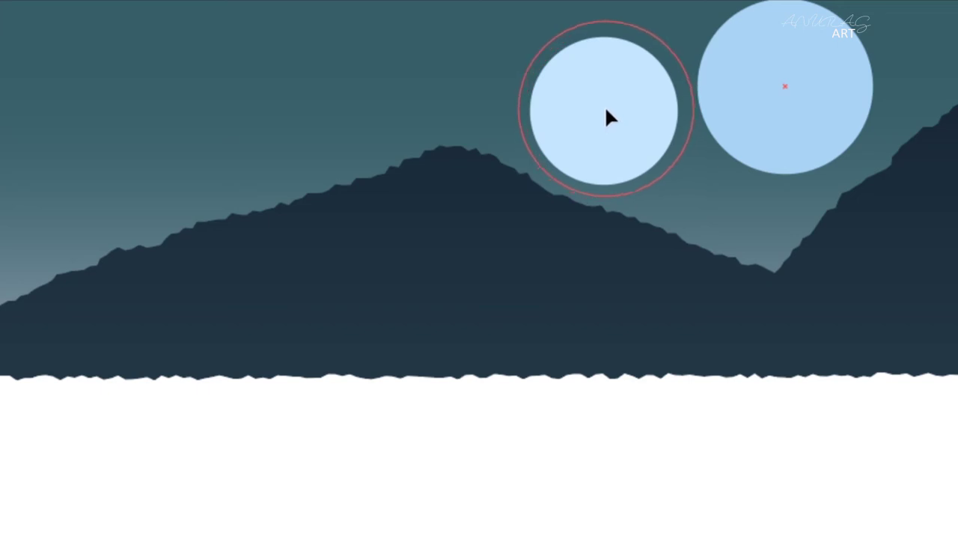
drag(607, 110, 605, 109)
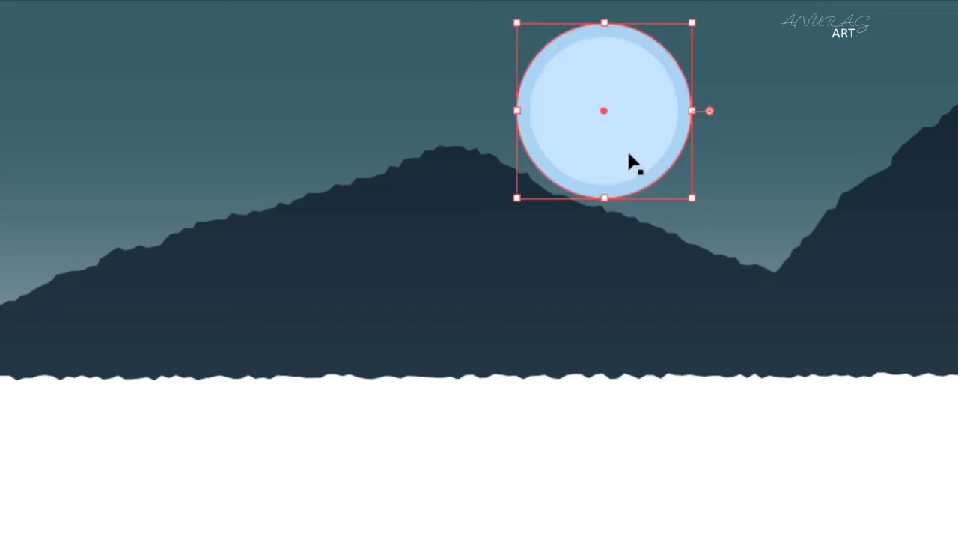
click(613, 106)
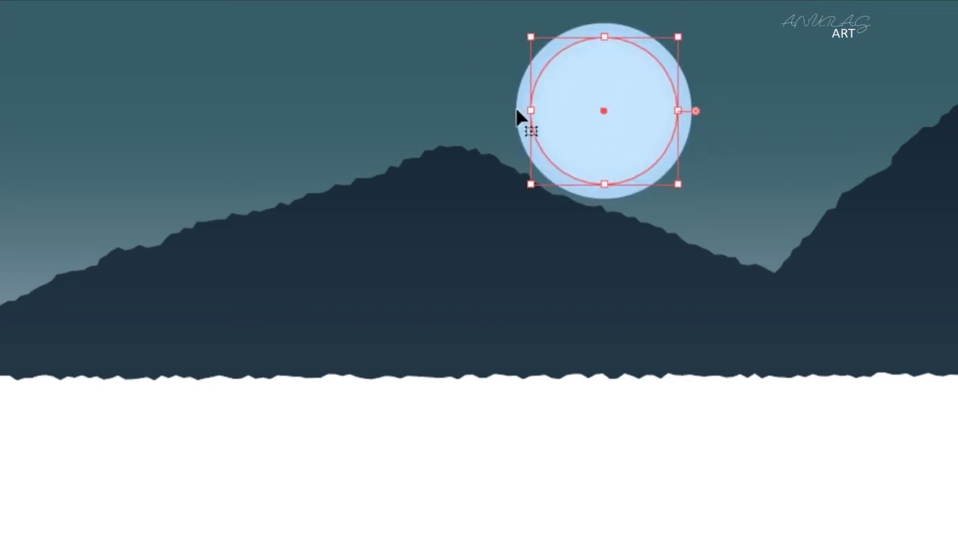
click(680, 142)
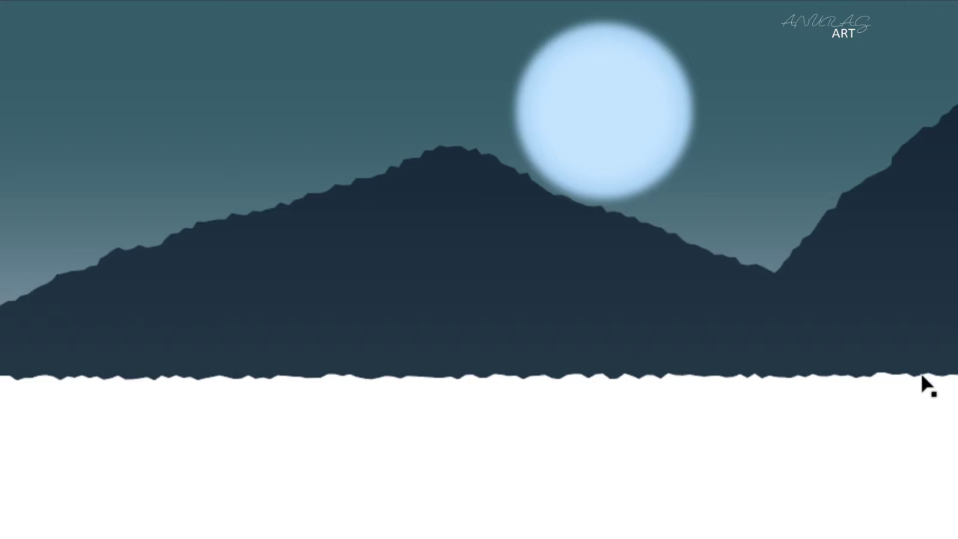
mouse_move(198, 449)
mouse_down()
mouse_move(279, 500)
mouse_move(201, 452)
mouse_up()
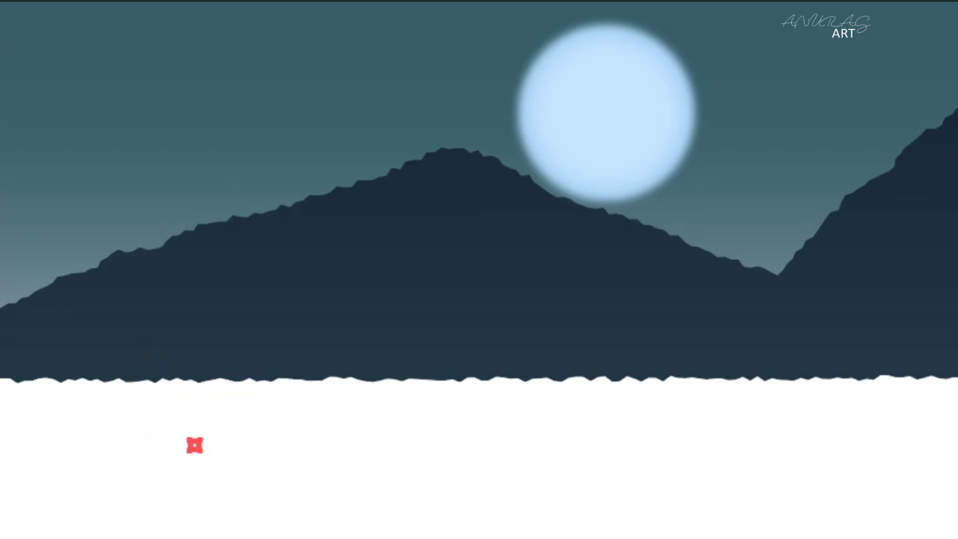
Make rotated copies of the star and move three of them up into the sky
alt+click(194, 445)
click(607, 199)
key(v)
key(r)
key(v)
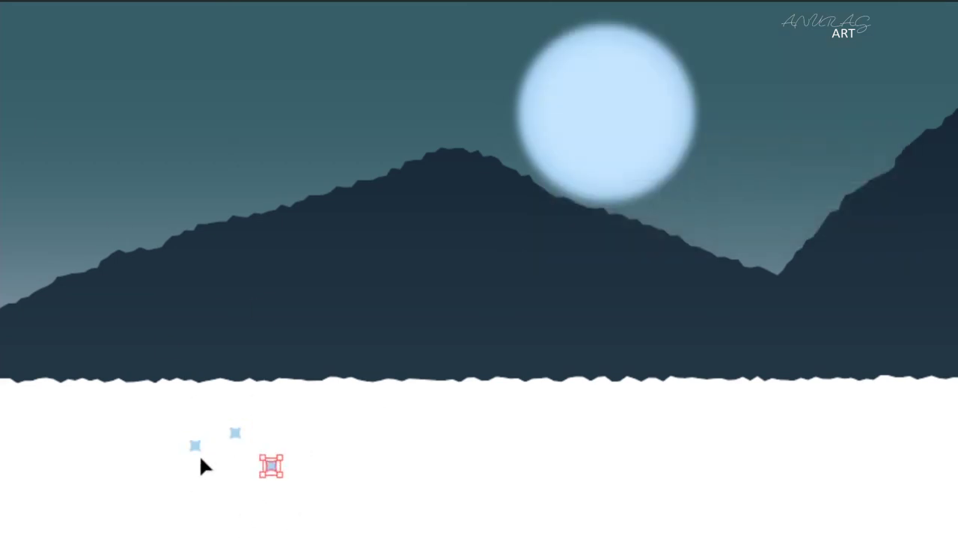
drag(196, 447, 104, 61)
drag(281, 146, 218, 36)
drag(271, 466, 328, 121)
Copy the top-left star again, undo an accidental stretch, and select the four top stars
click(105, 64)
click(567, 199)
mouse_move(117, 61)
mouse_down()
mouse_move(271, 71)
mouse_move(317, 30)
mouse_up()
key(ctrl+z)
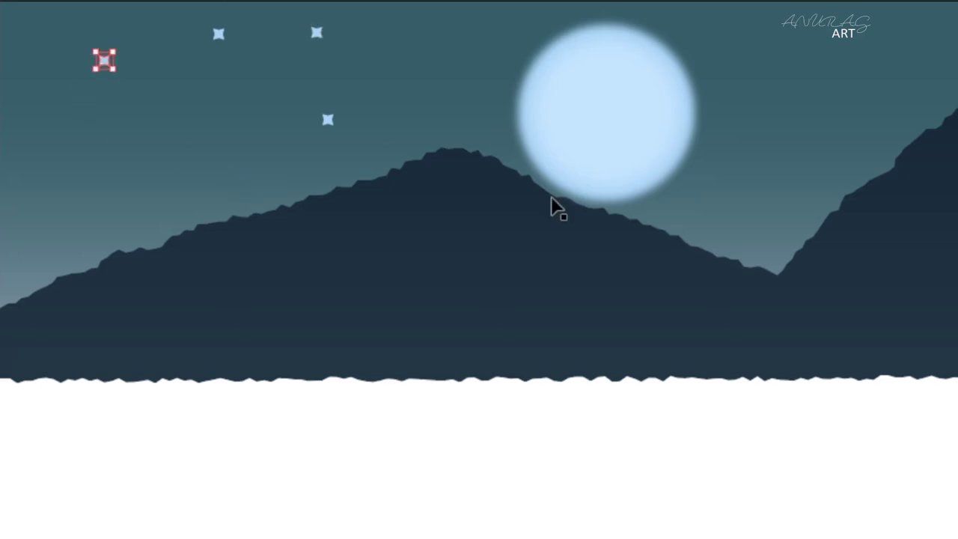
key(ctrl+shift+a)
drag(339, 131, 211, 26)
shift+click(104, 61)
key(ctrl+shift+a)
Place more star copies lower in the sky, in the top-right sky, and beside the moon
click(614, 203)
drag(104, 61, 217, 90)
key(ctrl+shift+a)
alt+click(106, 64)
click(608, 199)
drag(428, 61, 857, 48)
key(ctrl+shift+a)
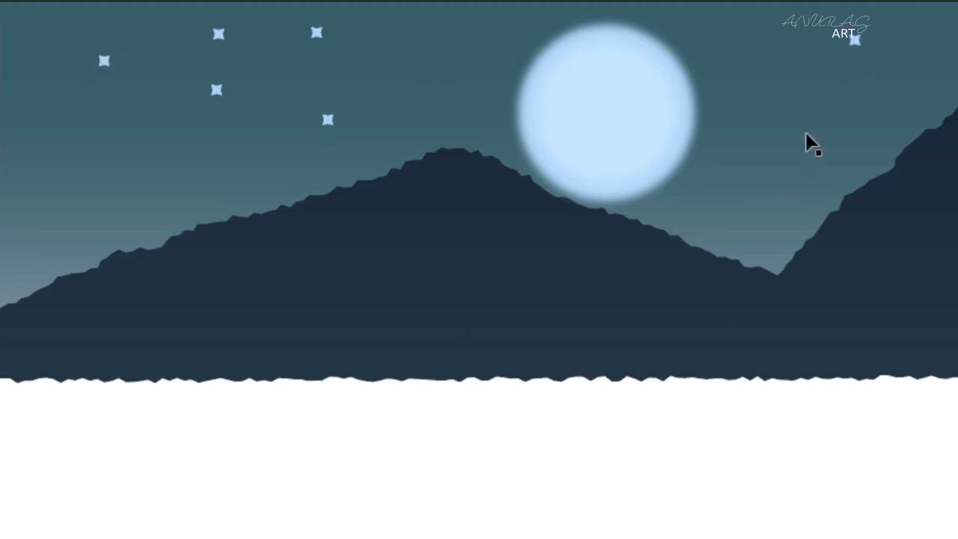
drag(217, 93, 524, 27)
key(ctrl+shift+a)
Paste further star copies near the moon and in the top-right sky
alt+click(104, 61)
click(729, 199)
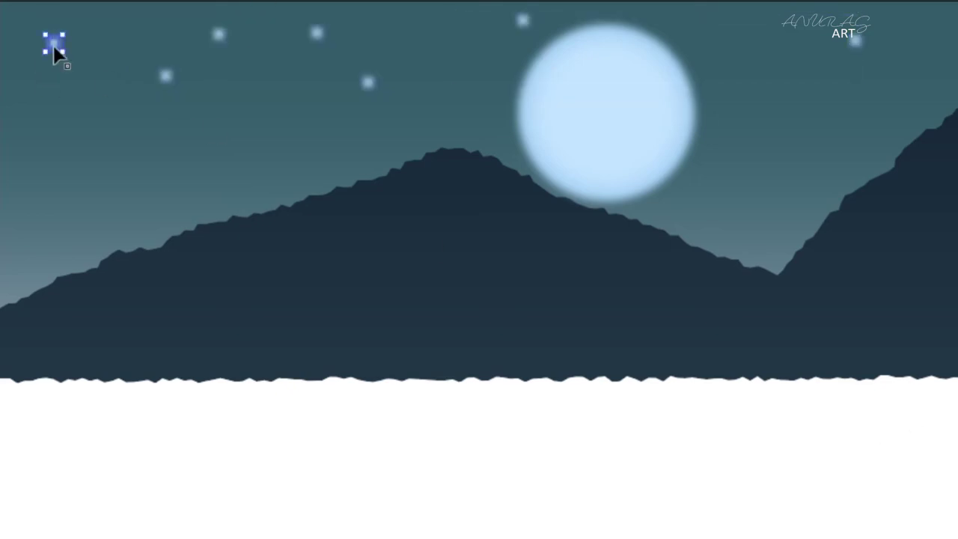
key(ctrl+v)
click(59, 129)
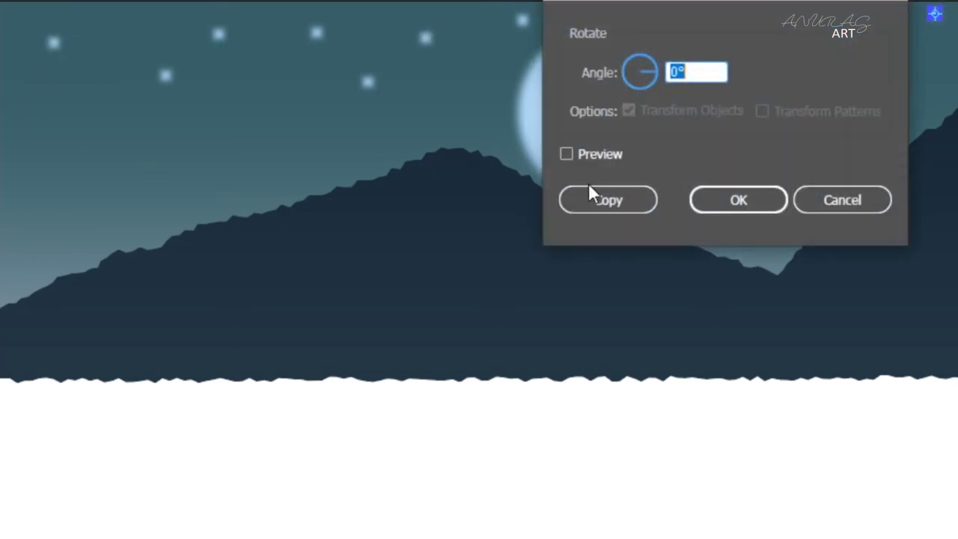
key(ctrl+v)
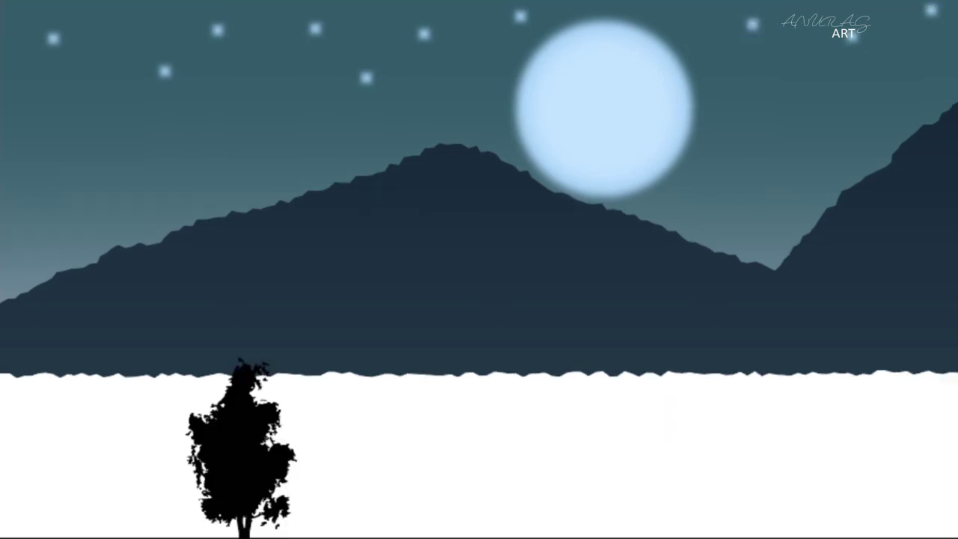
Fill the tree silhouette dark teal and set it back near its original spot
click(232, 494)
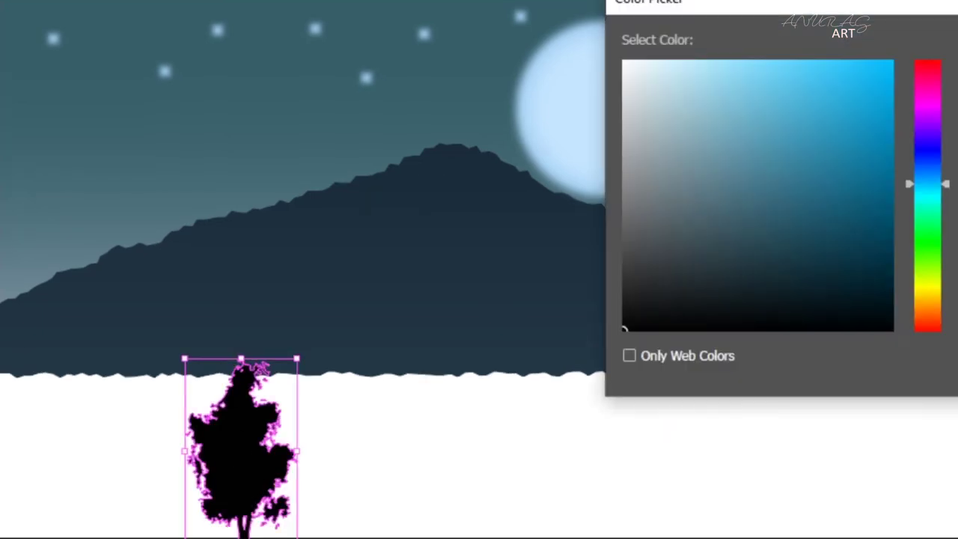
click(764, 292)
key(Return)
drag(243, 472, 47, 318)
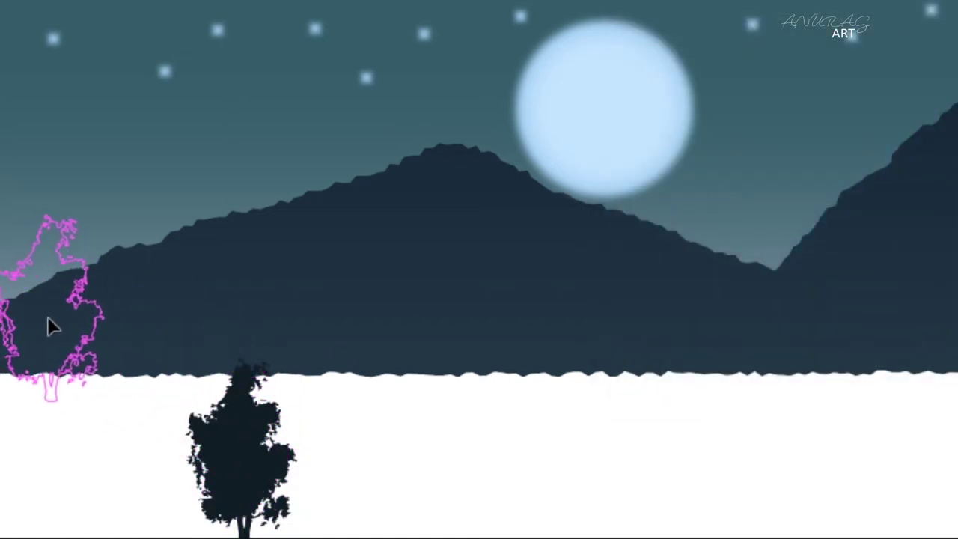
drag(47, 328, 155, 456)
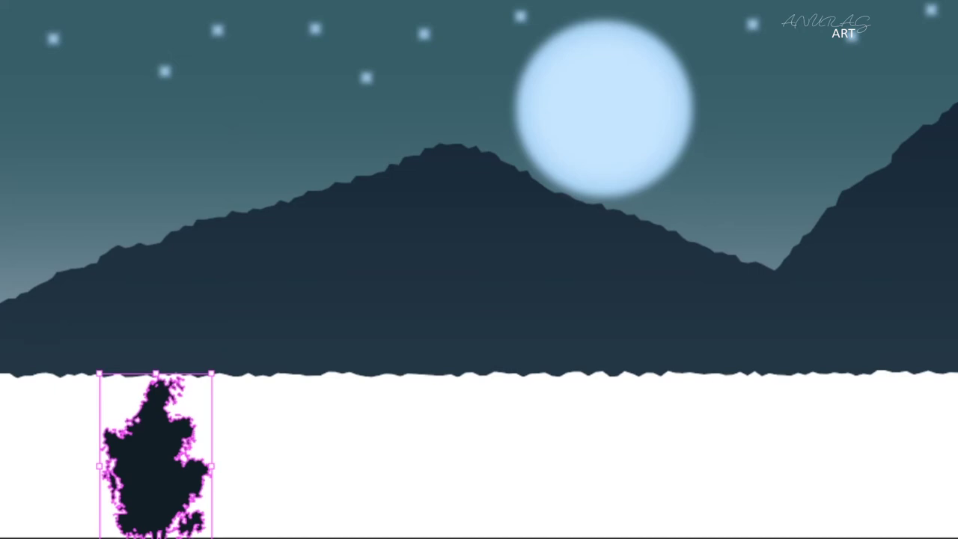
Duplicate the tree and tuck the copy beside the original to form a clump
key(r)
key(Return)
click(621, 195)
drag(166, 460, 237, 468)
drag(238, 511, 229, 504)
key(ctrl+shift+a)
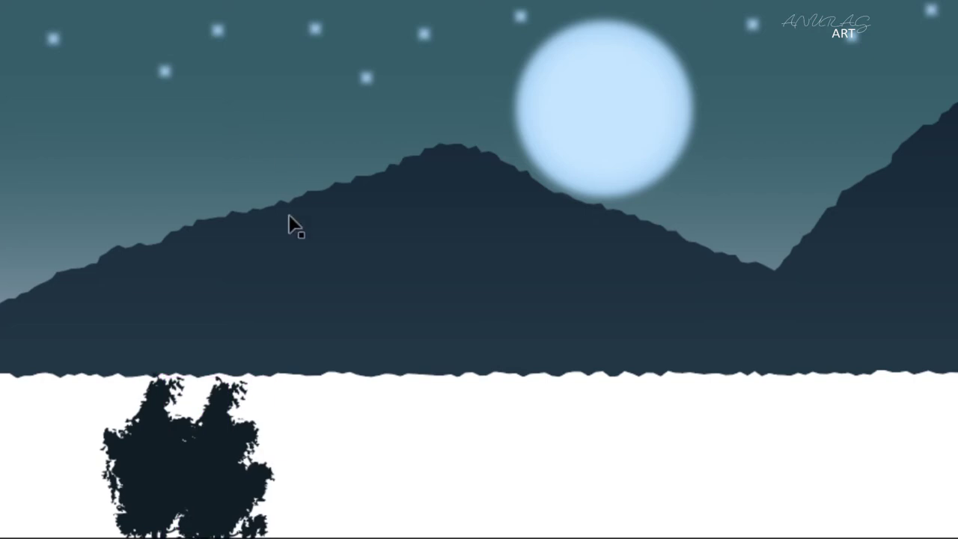
Move one tree up to the left cliff edge, shrinking and narrowing it
drag(121, 457, 32, 305)
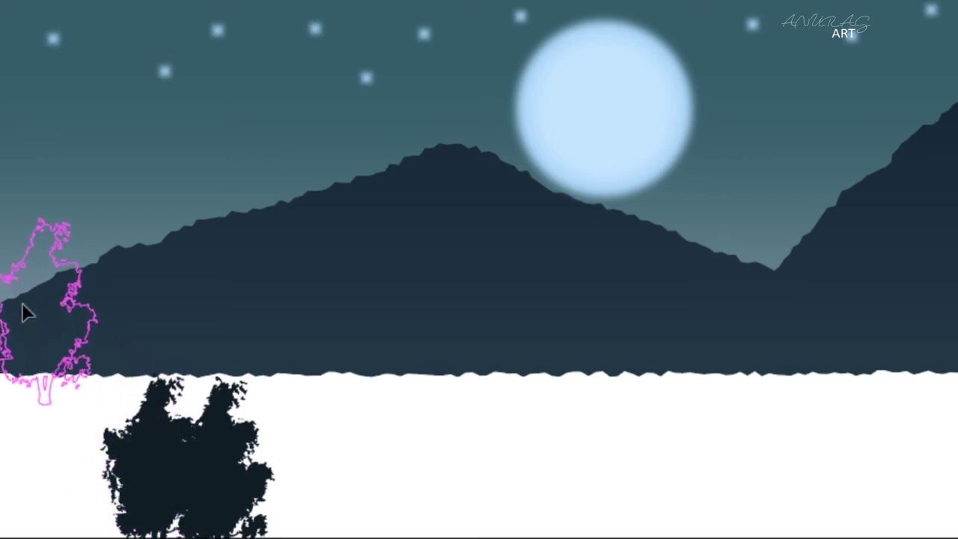
drag(2, 212, 13, 277)
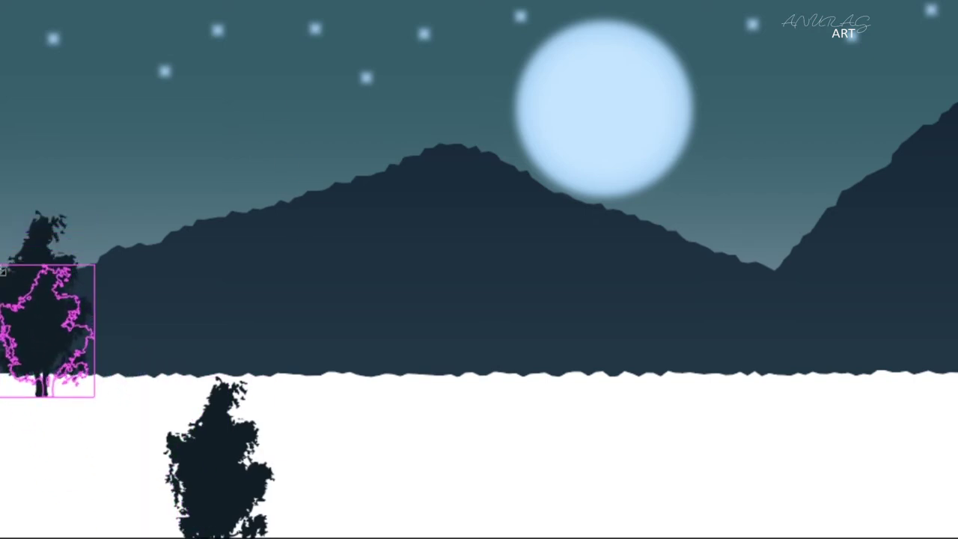
mouse_move(94, 337)
mouse_down()
mouse_move(33, 365)
mouse_move(41, 371)
mouse_up()
click(158, 39)
click(35, 365)
click(126, 3)
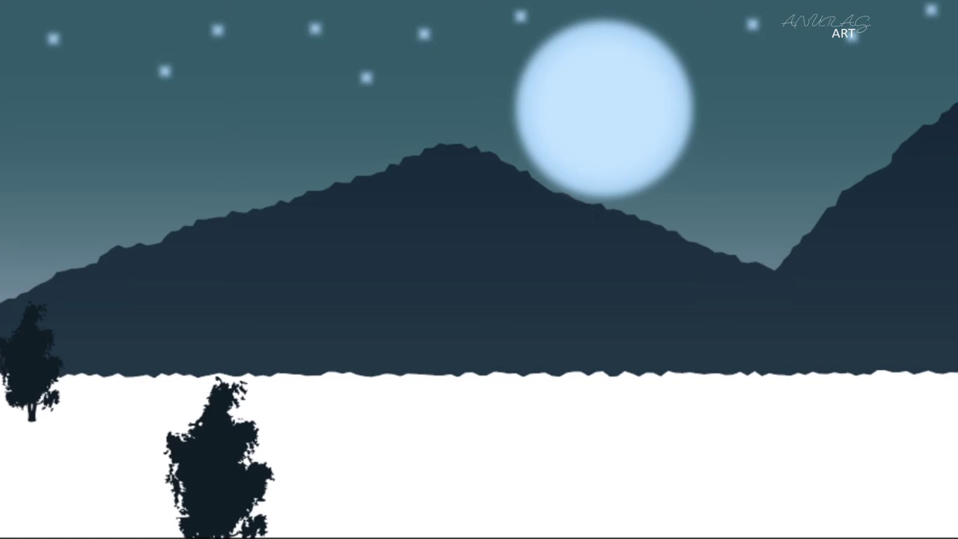
Move the other tree onto the left bank, shrink it, and select the right-hand tree
mouse_move(214, 464)
mouse_down()
mouse_move(143, 378)
mouse_move(98, 353)
mouse_up()
drag(47, 256, 54, 272)
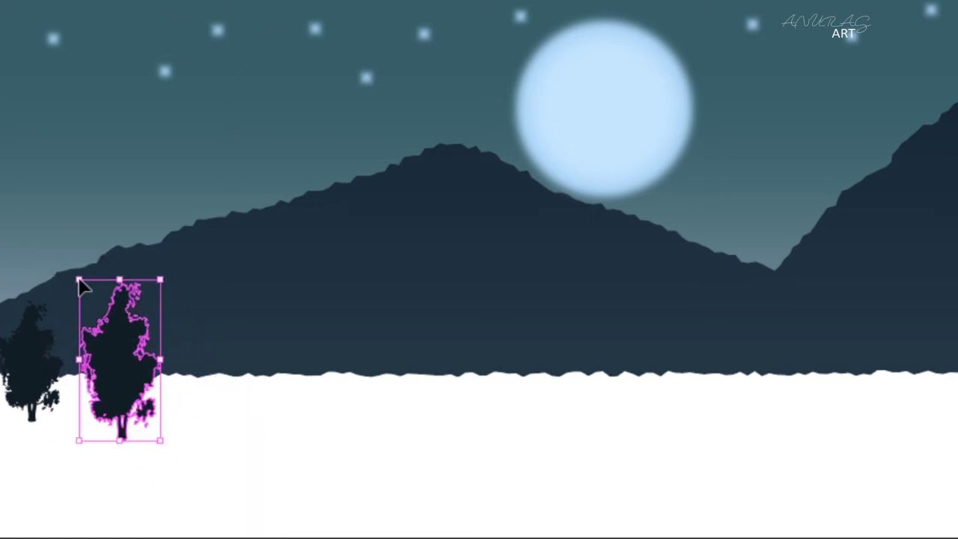
click(258, 135)
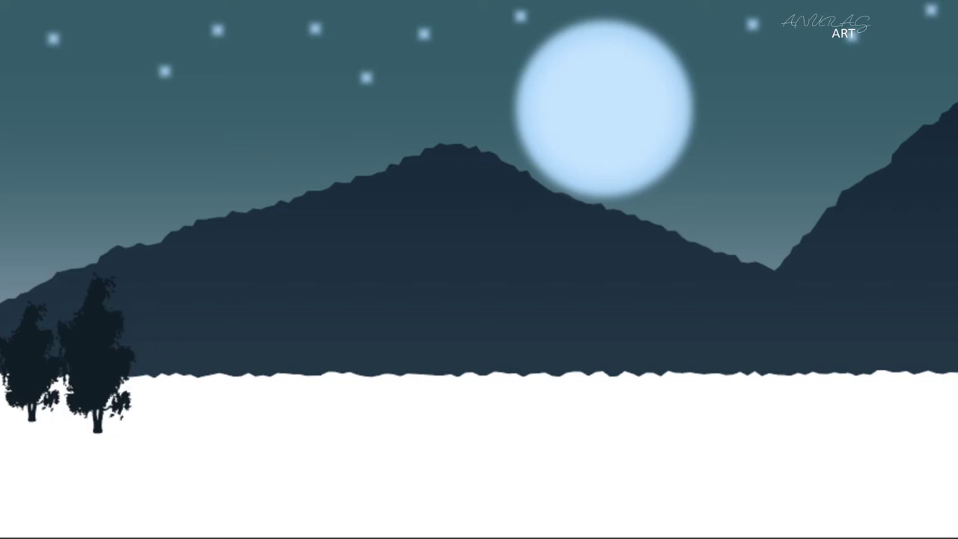
click(90, 361)
Fill the left tree with a dark linear gradient at 90°, midpoint at 68.44%
click(37, 374)
key(ctrl+F9)
click(858, 219)
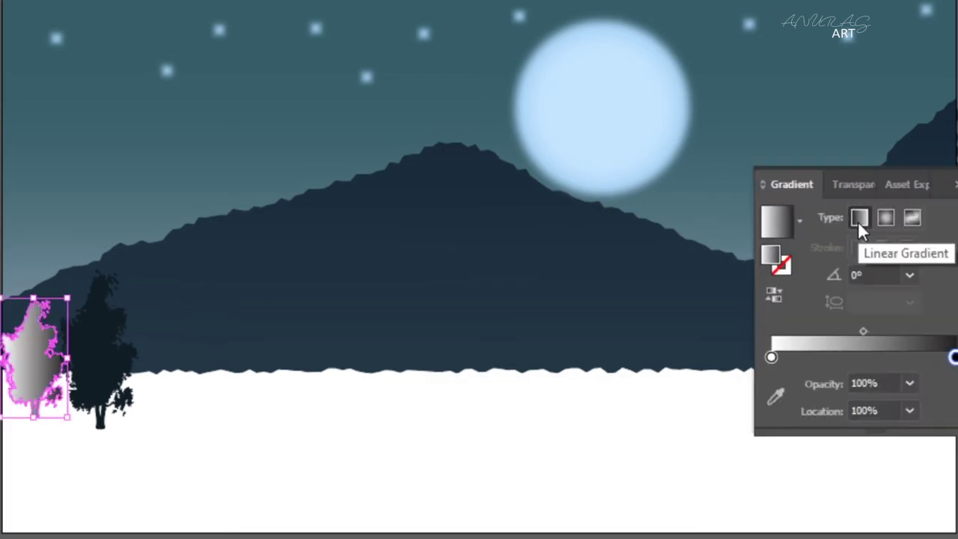
click(776, 398)
key(Escape)
click(776, 397)
click(674, 315)
click(910, 275)
click(930, 158)
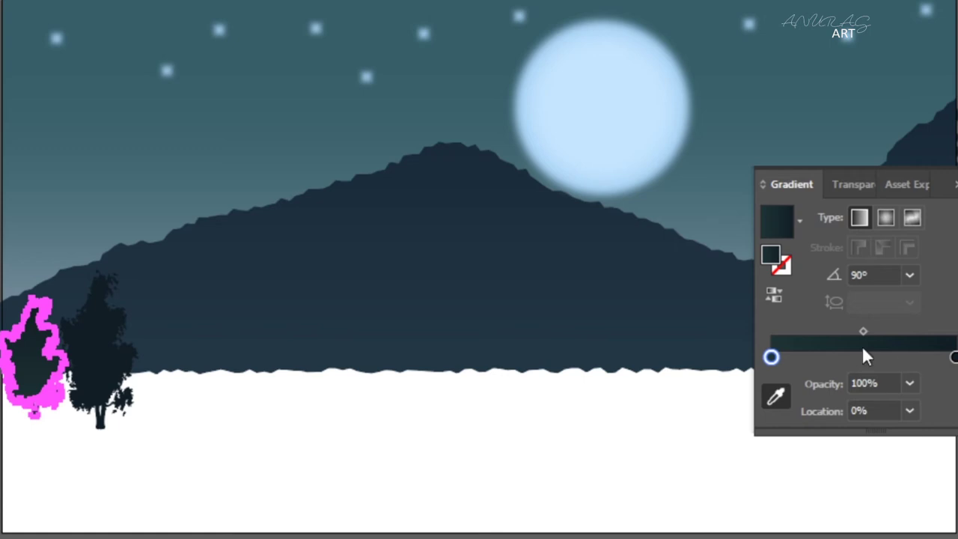
click(492, 171)
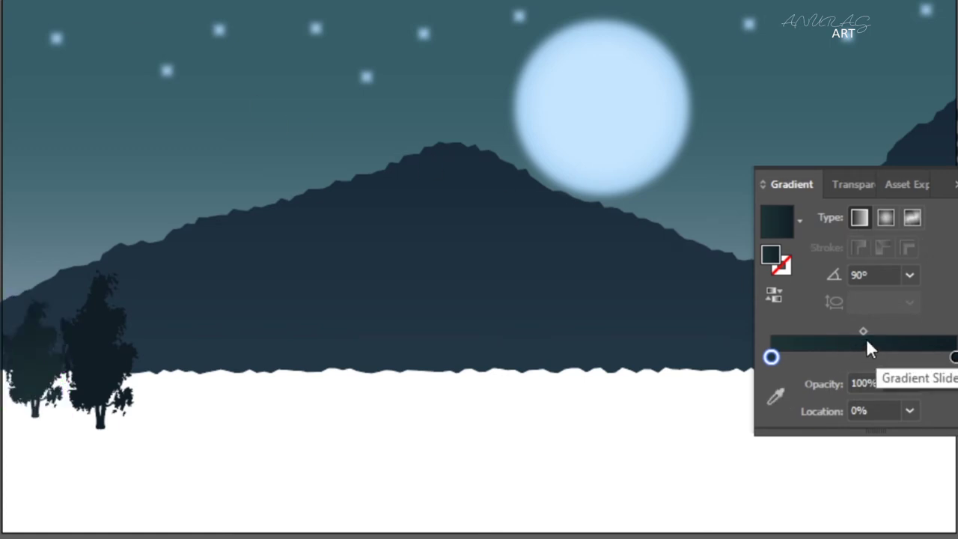
key(ctrl+z)
drag(863, 331, 910, 334)
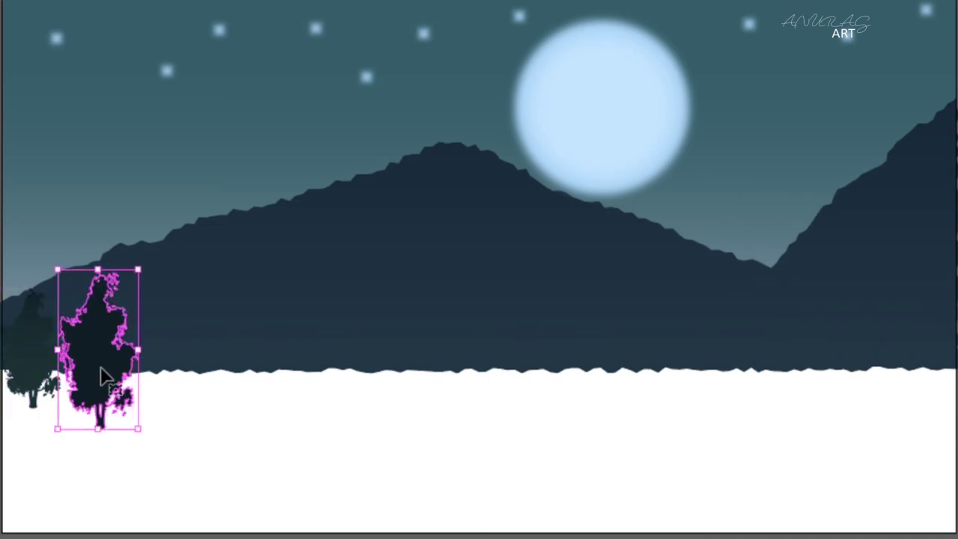
Move the tree to the left edge and add two copies stepping right, one taller
drag(100, 375, 40, 374)
alt+click(45, 353)
click(606, 207)
drag(37, 344, 83, 343)
alt+click(83, 342)
key(Return)
drag(83, 342, 127, 337)
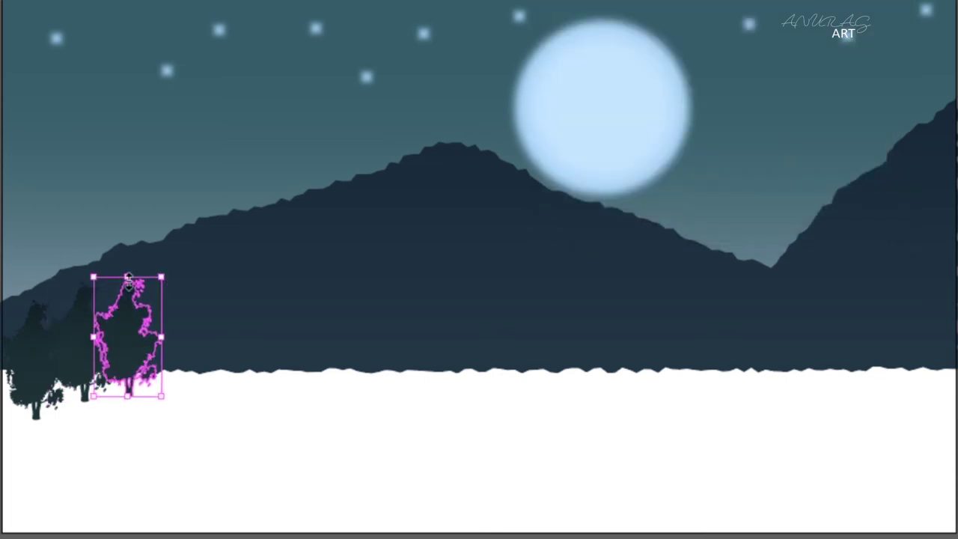
drag(162, 274, 178, 262)
click(187, 137)
Reposition a tree in the row and add a fourth, taller copy up and right
click(60, 352)
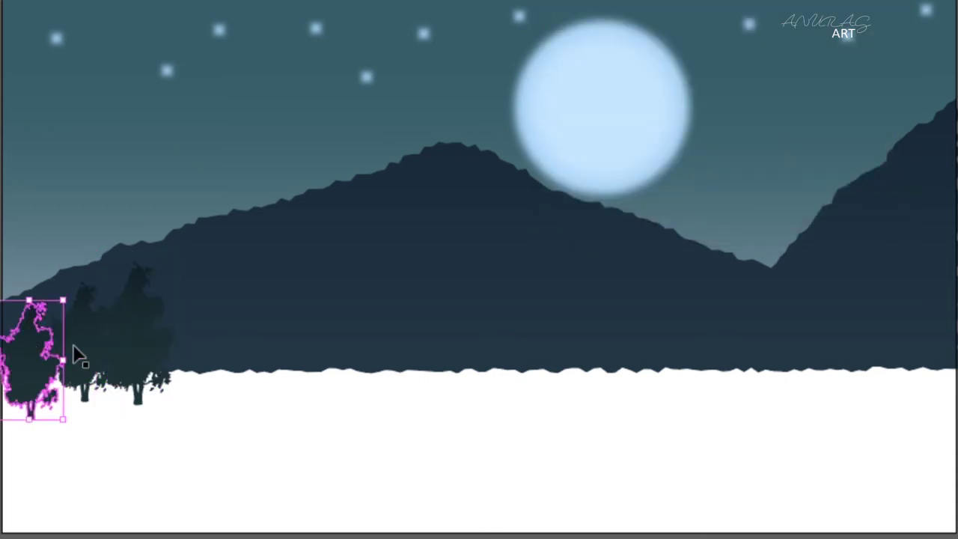
drag(60, 352, 117, 347)
click(127, 345)
mouse_move(128, 338)
alt+mouse_down()
mouse_move(209, 298)
mouse_move(216, 318)
alt+mouse_up()
click(171, 43)
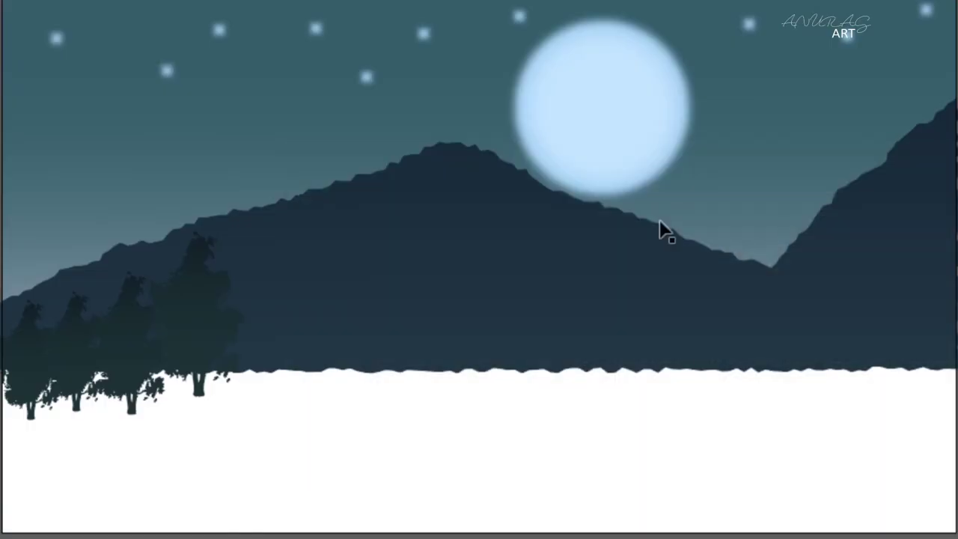
Copy the four left trees to the centre and rotate them back upright
drag(12, 416, 239, 239)
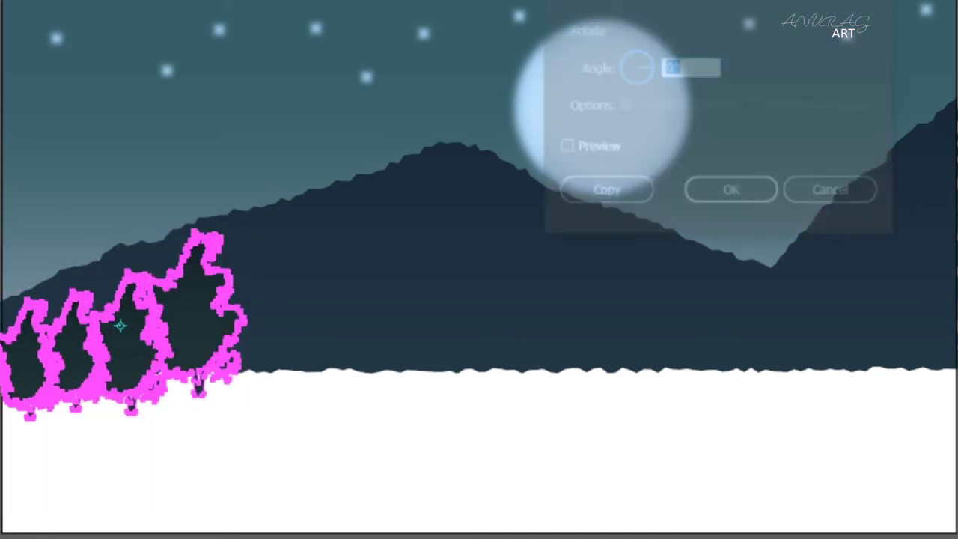
drag(120, 325, 341, 309)
drag(486, 204, 503, 232)
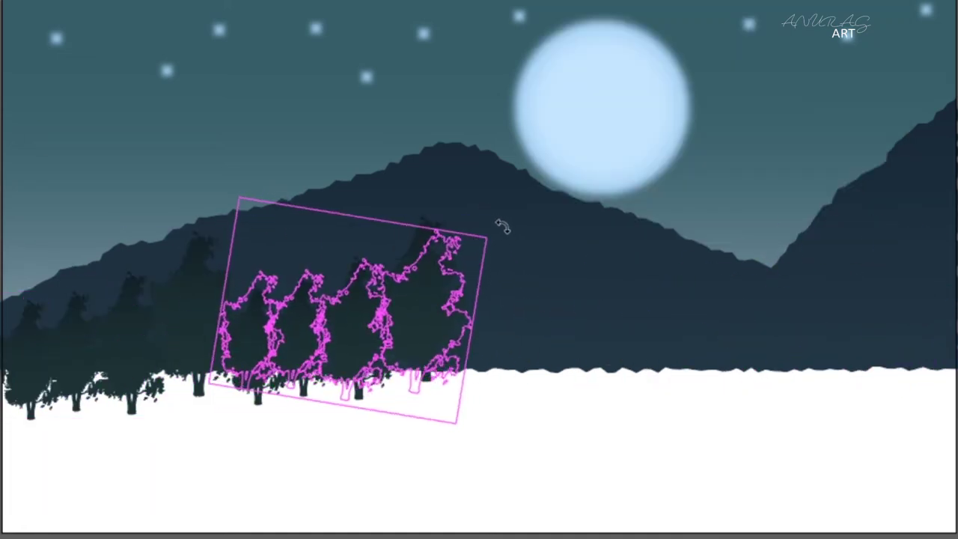
click(434, 299)
click(295, 425)
click(247, 337)
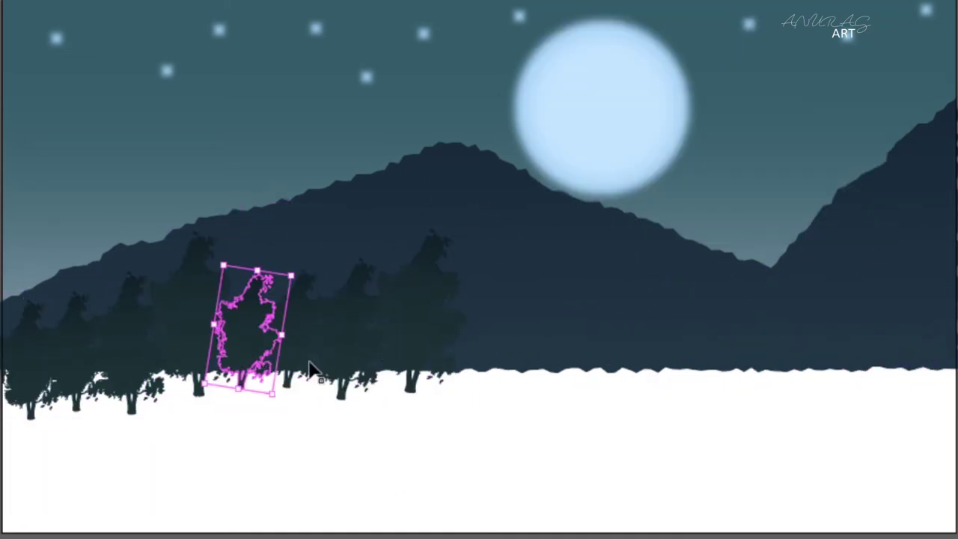
drag(419, 275, 472, 205)
click(305, 400)
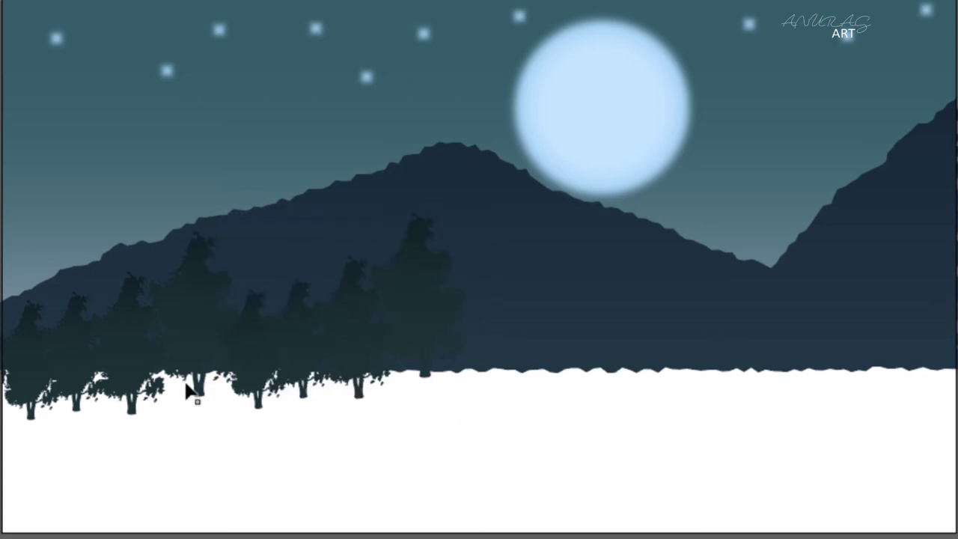
click(159, 348)
drag(252, 216, 253, 189)
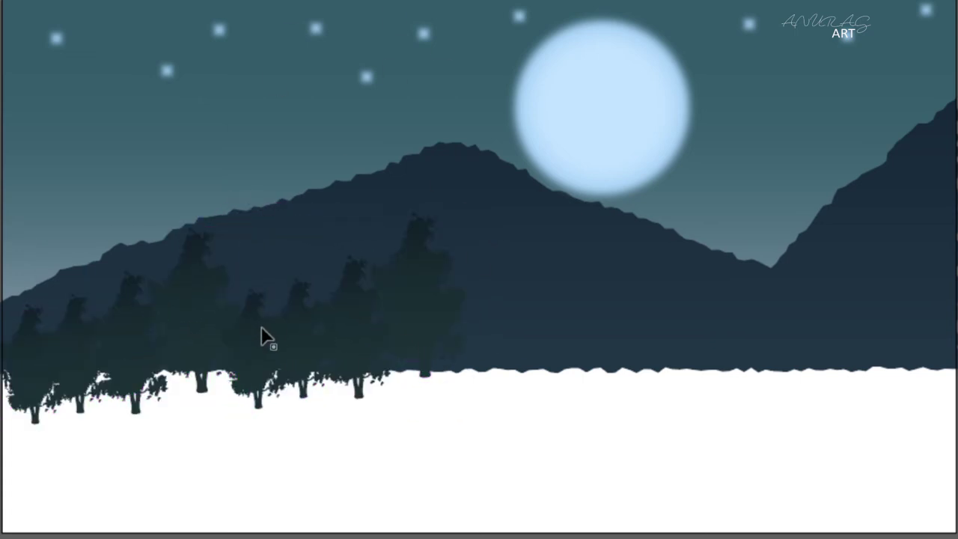
click(283, 346)
click(367, 458)
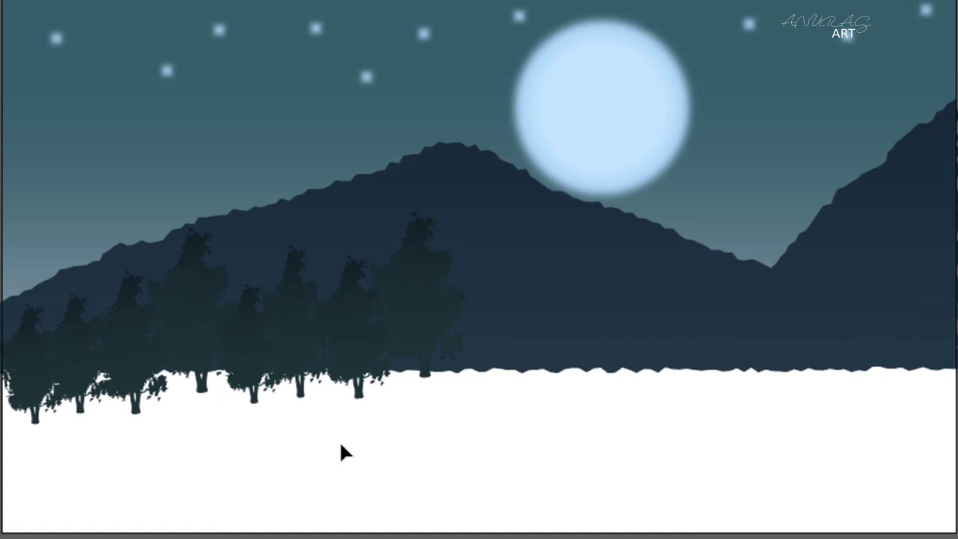
Duplicate the whole tree row onto the right side and fill the middle gap
mouse_move(53, 423)
mouse_down()
mouse_move(349, 329)
mouse_move(854, 340)
mouse_up()
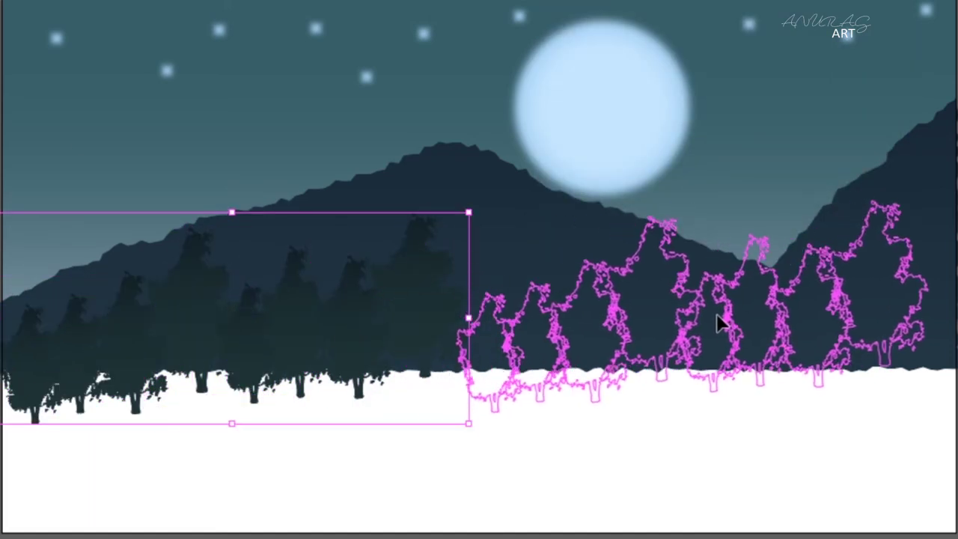
click(610, 32)
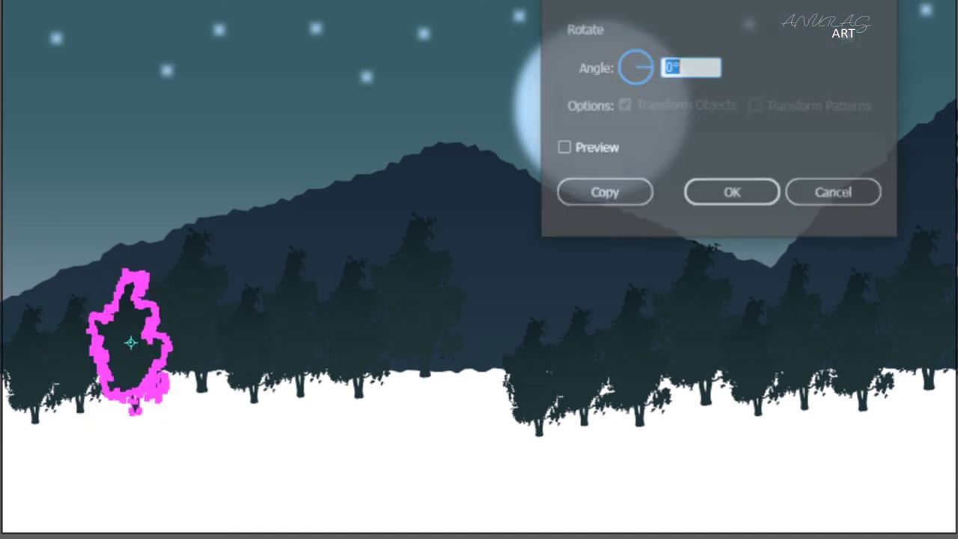
drag(118, 316, 480, 320)
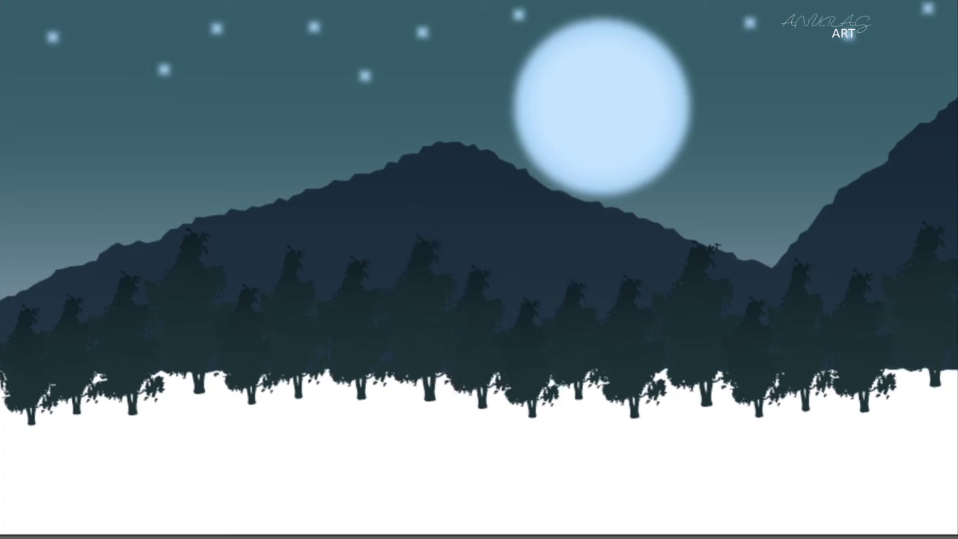
click(28, 59)
Draw a full-width slate-blue water rectangle and raise its top edge to the tree line
mouse_move(2, 371)
mouse_down()
mouse_move(955, 368)
mouse_move(955, 536)
mouse_up()
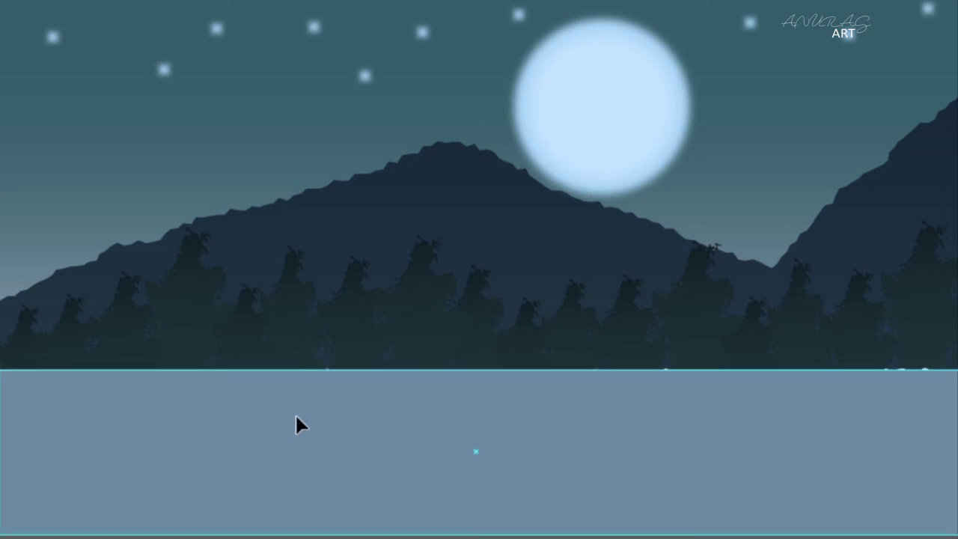
key(Up)
key(Up)
key(Up)
key(Up)
key(Down)
key(Down)
key(Down)
key(Down)
drag(467, 370, 467, 366)
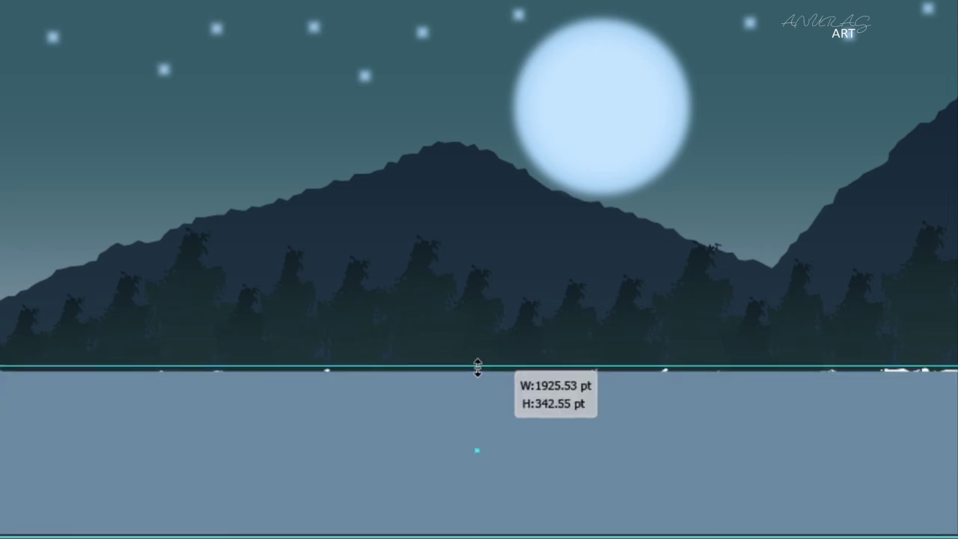
key(ctrl+shift+a)
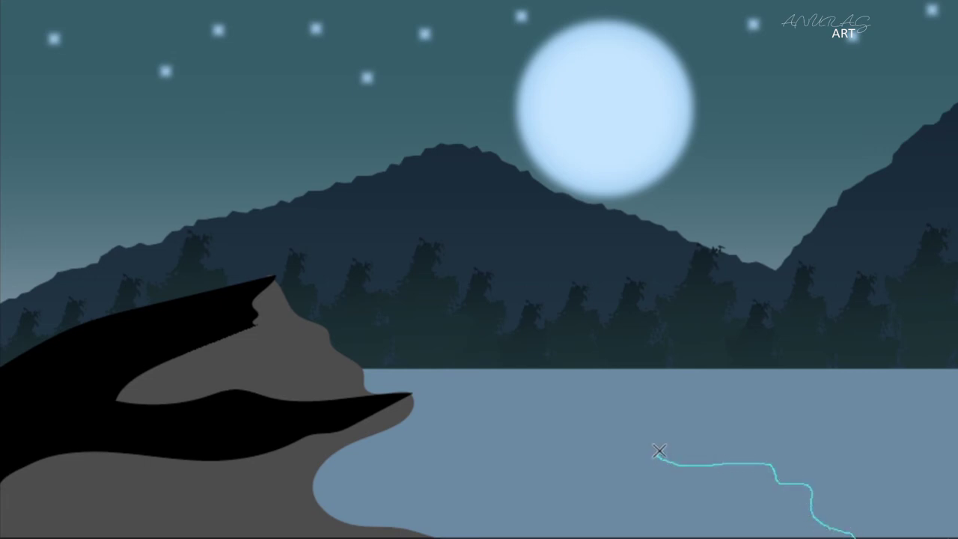
Trace the right bank and an extension, filling both as a black landmass
drag(625, 385, 915, 323)
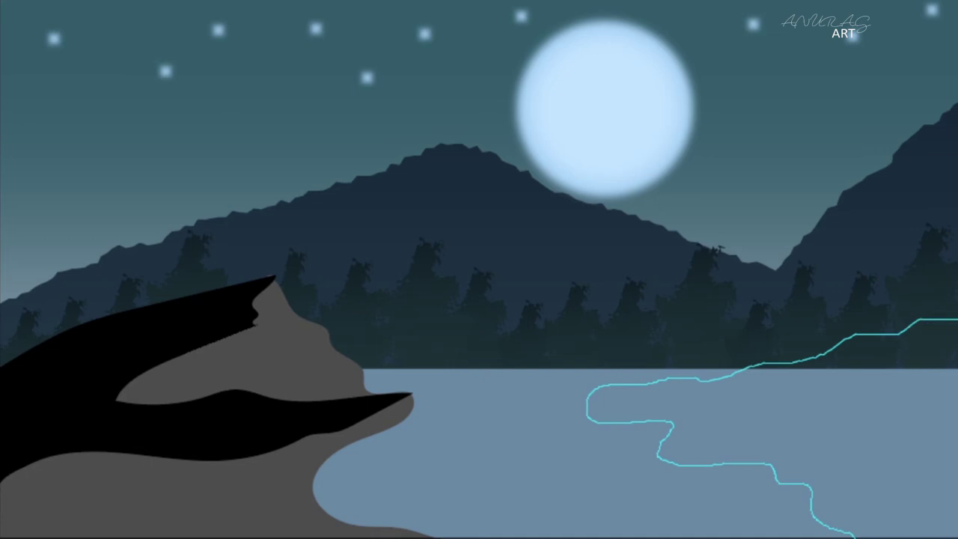
key(alt+BackSpace)
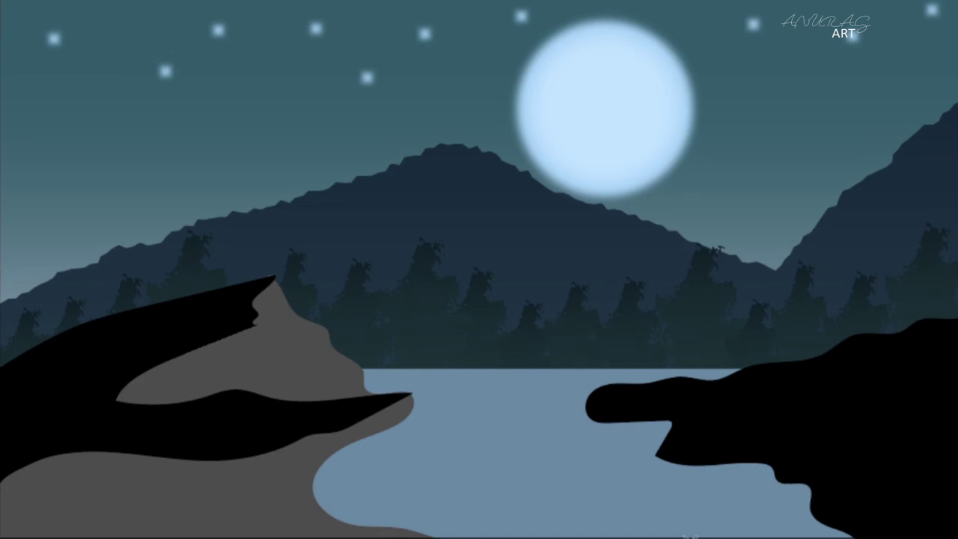
drag(700, 460, 699, 418)
key(alt+BackSpace)
Paste a leafy tree image and position it on the right landmass
key(ctrl+v)
drag(882, 307, 866, 287)
key(Return)
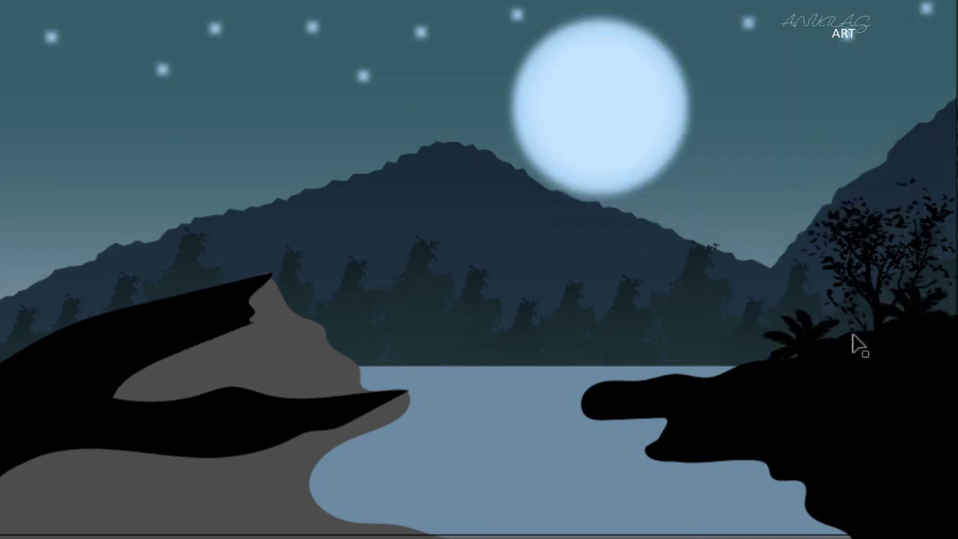
Copy the tree onto the bank, adjust the palm, and enlarge a tall tree above the right bank
key(r)
key(Return)
key(Escape)
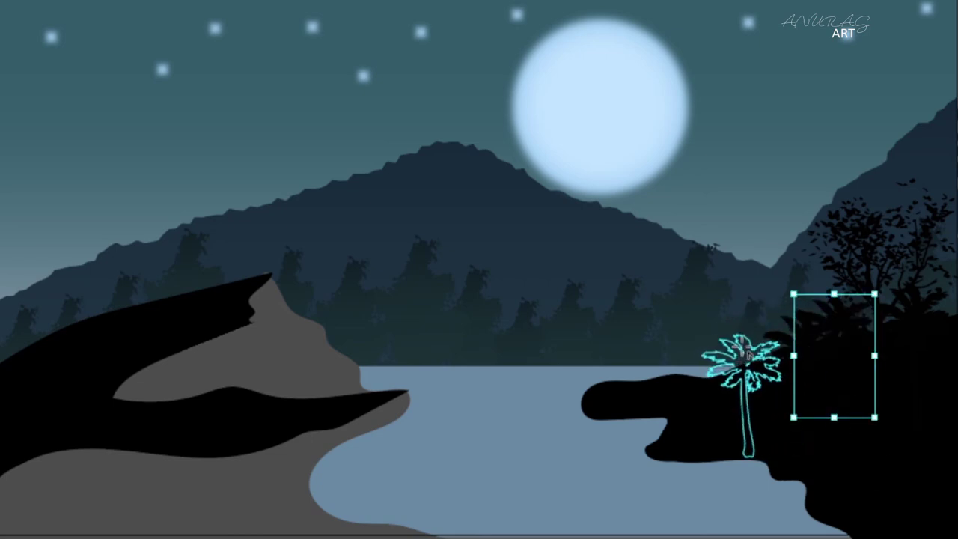
key(r)
key(Return)
click(592, 189)
drag(872, 234, 698, 331)
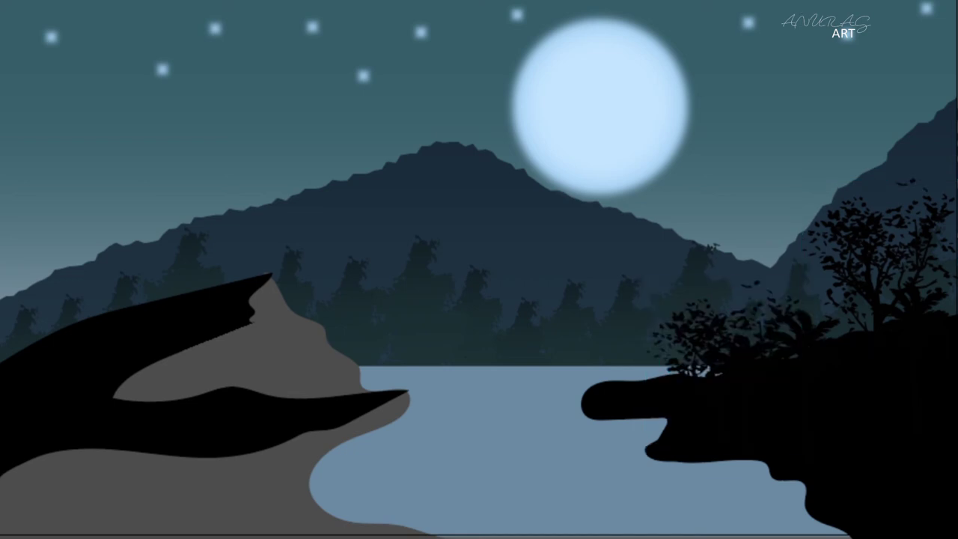
drag(820, 332, 825, 337)
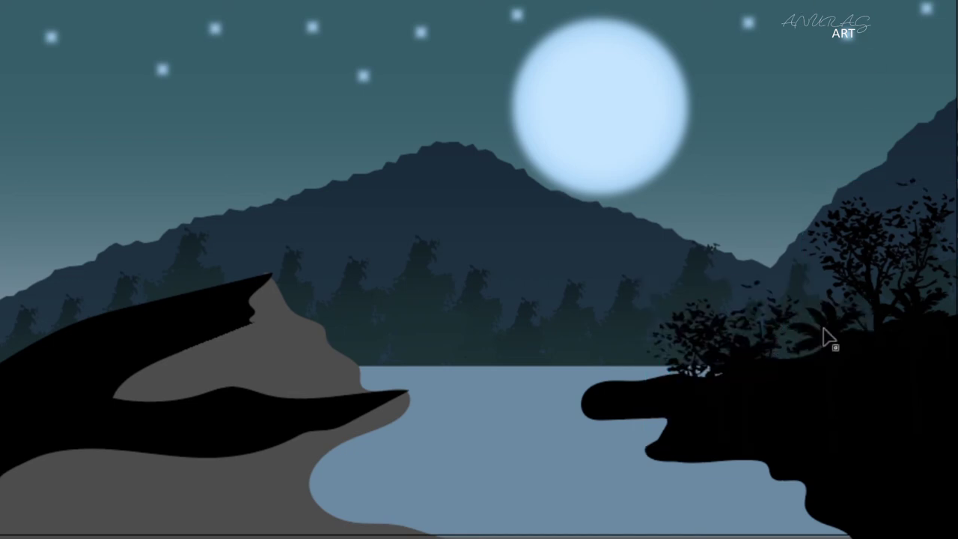
click(763, 235)
mouse_move(819, 94)
mouse_down()
mouse_move(952, 92)
mouse_move(854, 113)
mouse_up()
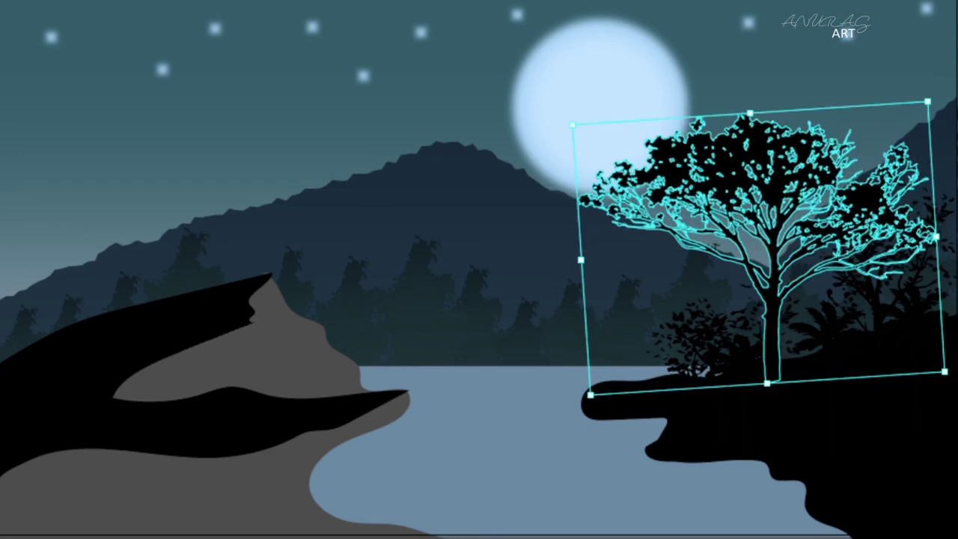
Try a small tree and a palm on the shore tip, then delete both
key(ctrl+v)
drag(616, 299, 614, 346)
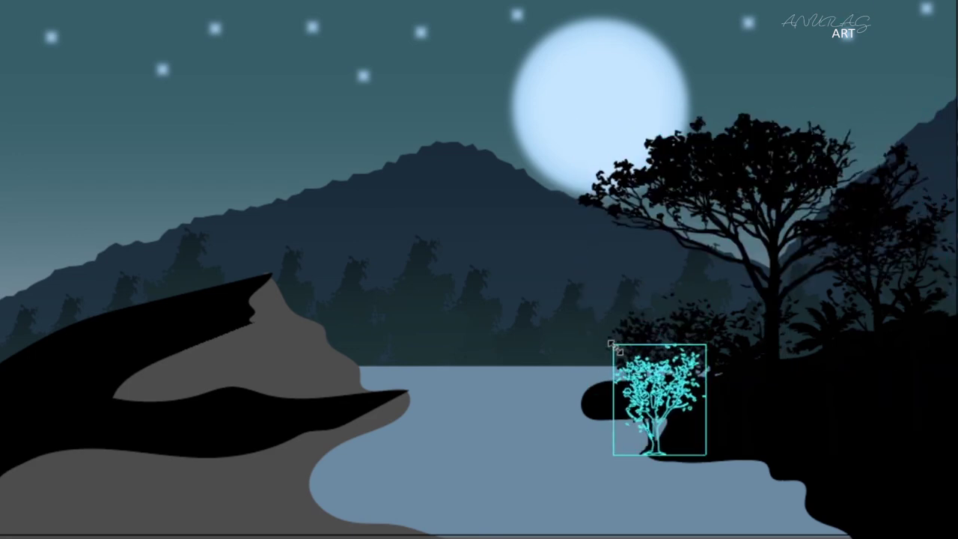
drag(644, 404, 614, 382)
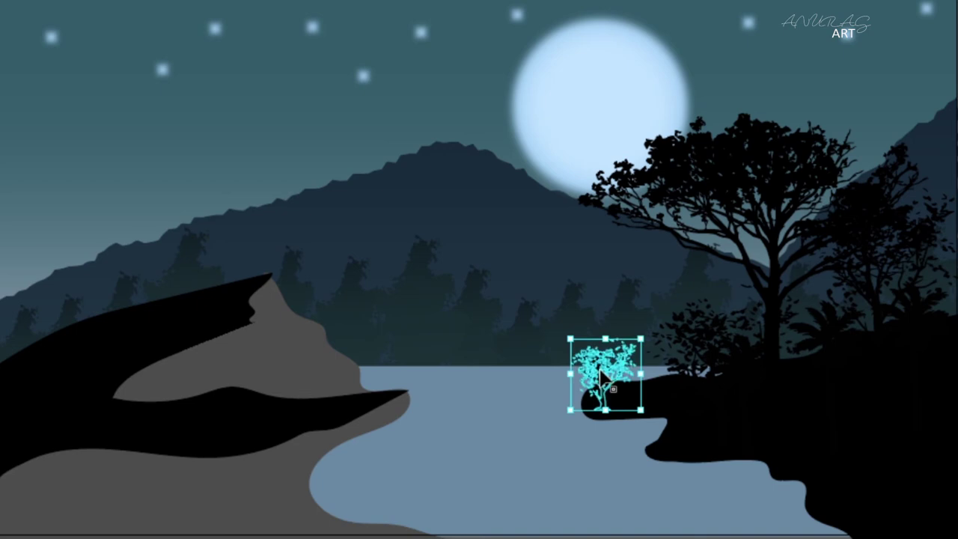
key(Escape)
drag(608, 375, 674, 370)
key(Delete)
drag(920, 344, 823, 330)
key(Delete)
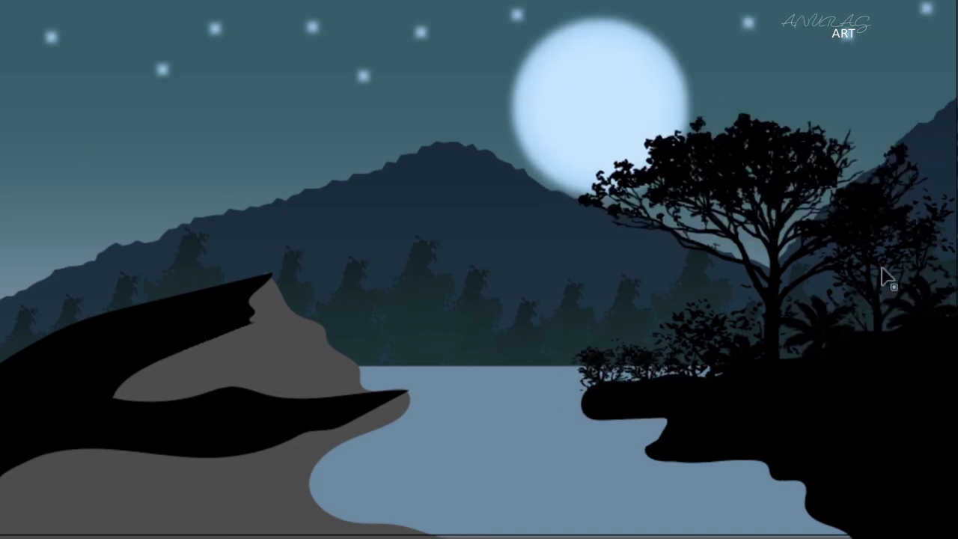
Apply Roughen to the right and left shore shapes for jagged rocky edges
click(877, 301)
click(894, 74)
click(896, 332)
click(829, 524)
click(318, 427)
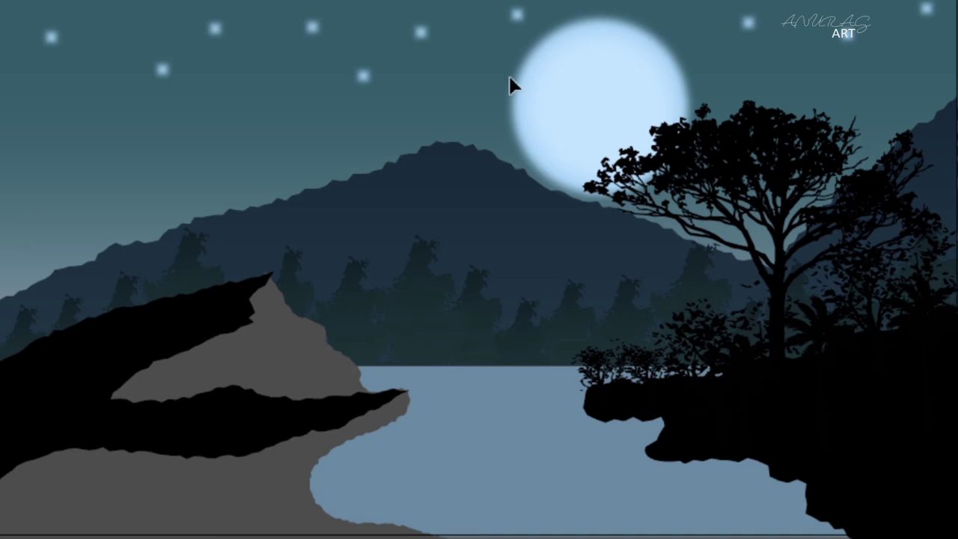
Paste the howling wolf, scale and tilt it, and set it on the left cliff top
click(173, 253)
mouse_move(299, 150)
mouse_down()
mouse_move(298, 98)
mouse_move(235, 38)
mouse_up()
click(309, 79)
click(293, 97)
drag(198, 197, 197, 188)
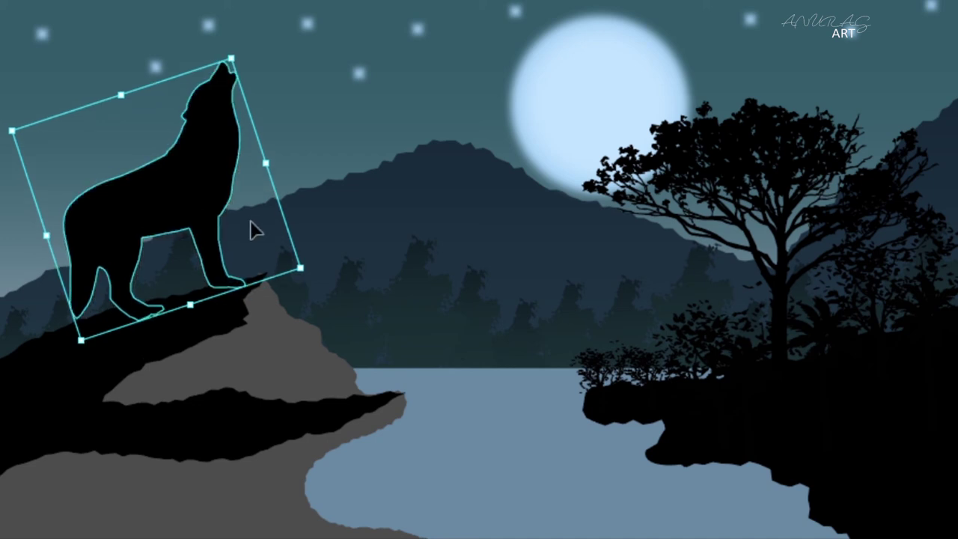
mouse_move(11, 131)
mouse_down()
mouse_move(52, 167)
mouse_move(92, 167)
mouse_up()
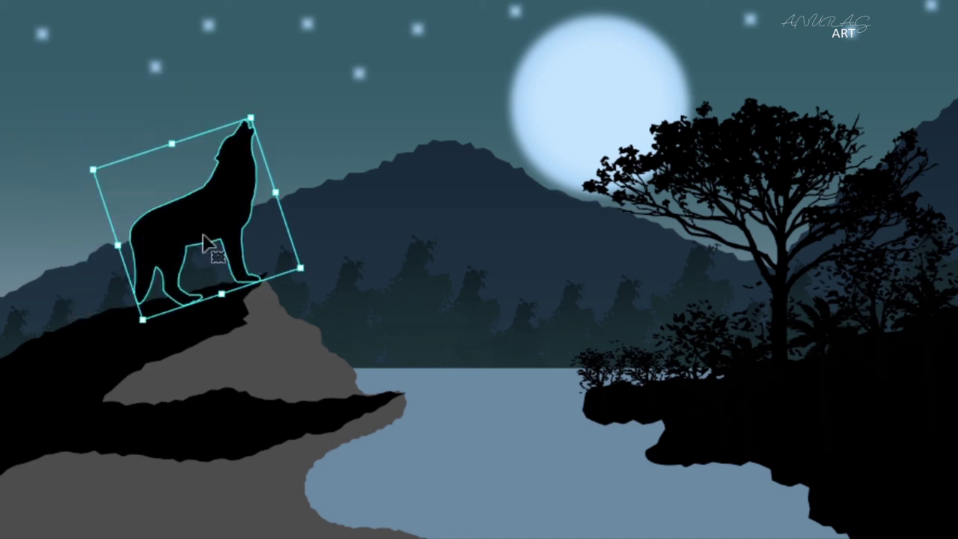
drag(214, 278, 199, 285)
drag(237, 112, 242, 117)
key(ctrl+shift+a)
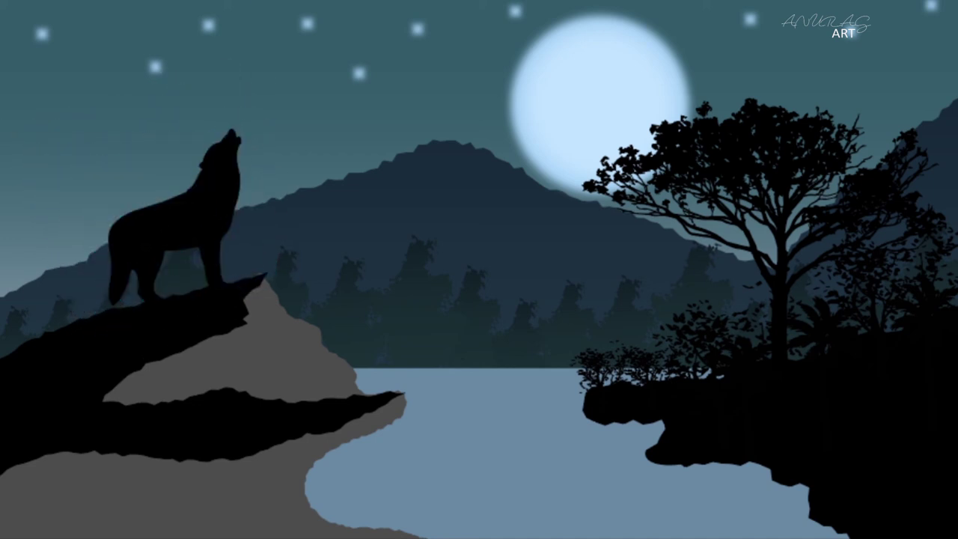
drag(201, 276, 223, 265)
key(ctrl+shift+a)
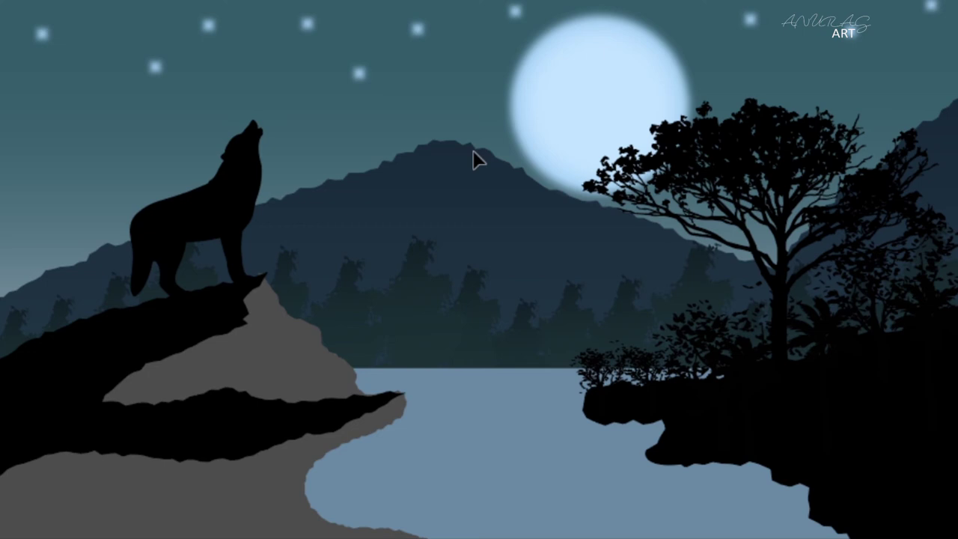
Place a large tree behind the wolf and smaller mirrored tree copies across the left cliff
click(98, 287)
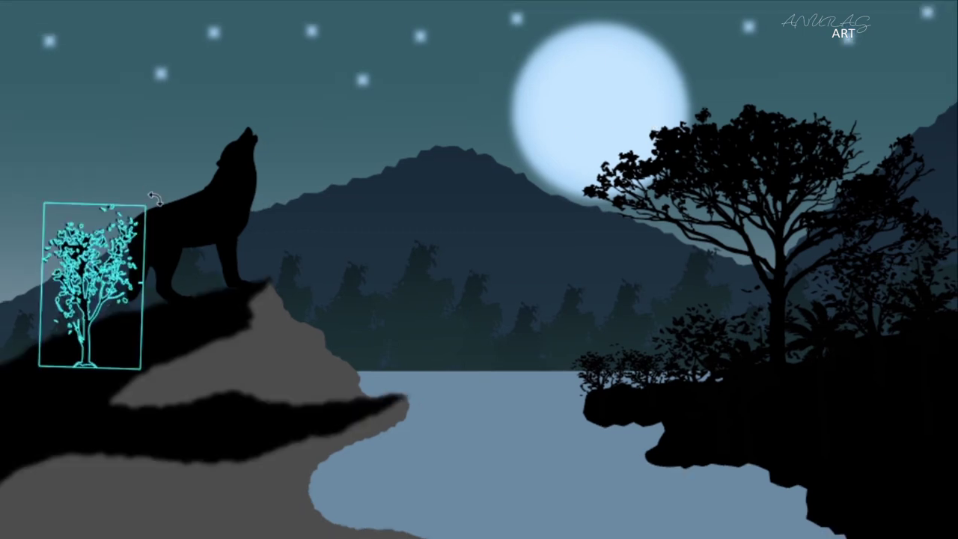
drag(39, 199, 7, 10)
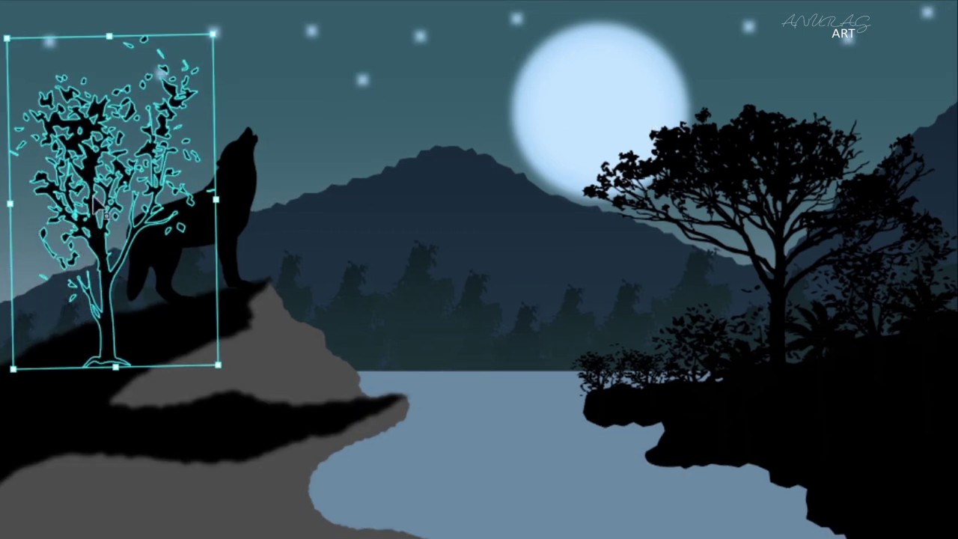
click(222, 142)
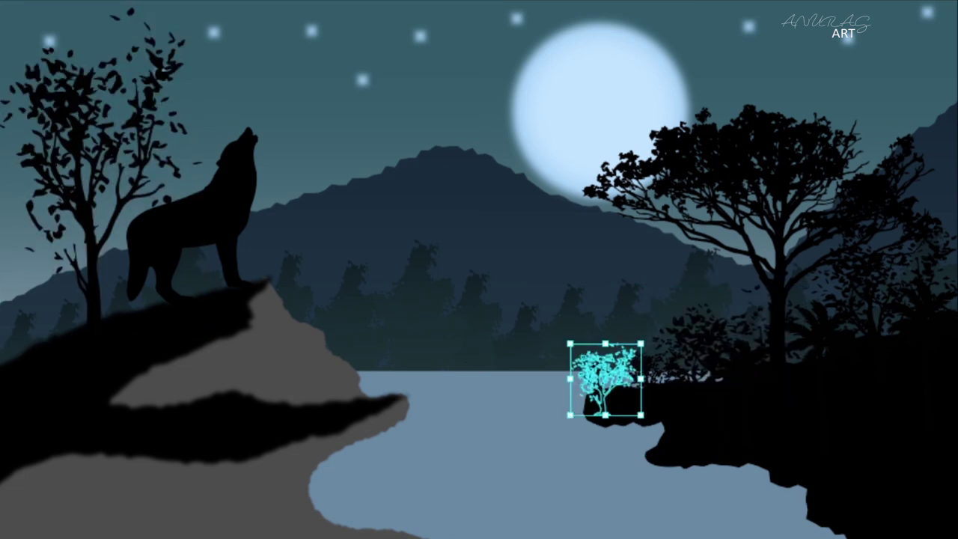
click(861, 292)
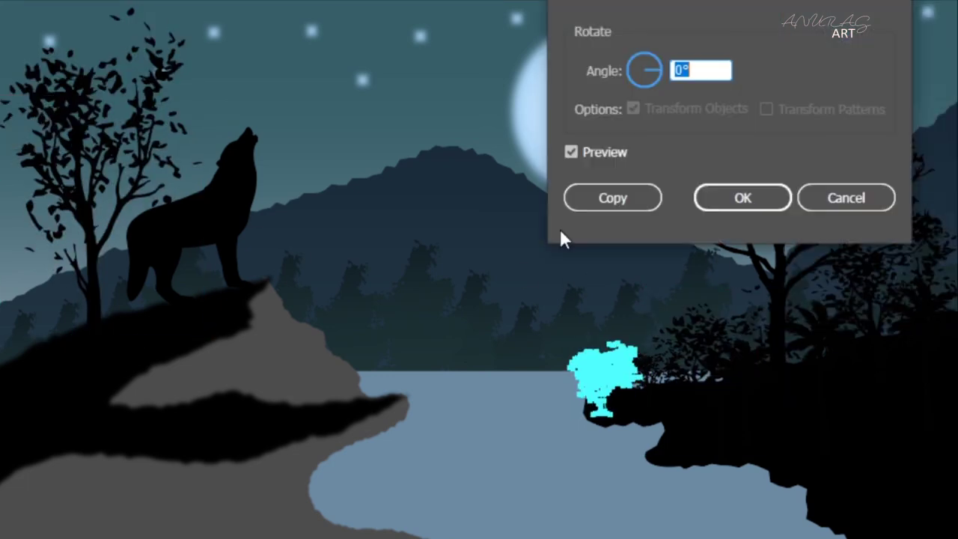
mouse_move(604, 379)
mouse_down()
mouse_move(127, 303)
mouse_move(39, 338)
mouse_move(79, 313)
mouse_up()
click(720, 198)
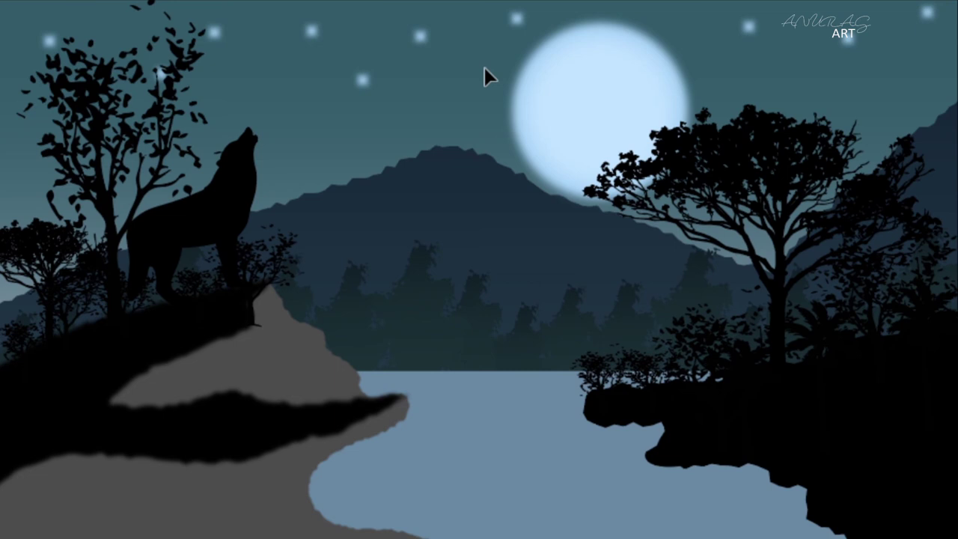
click(325, 357)
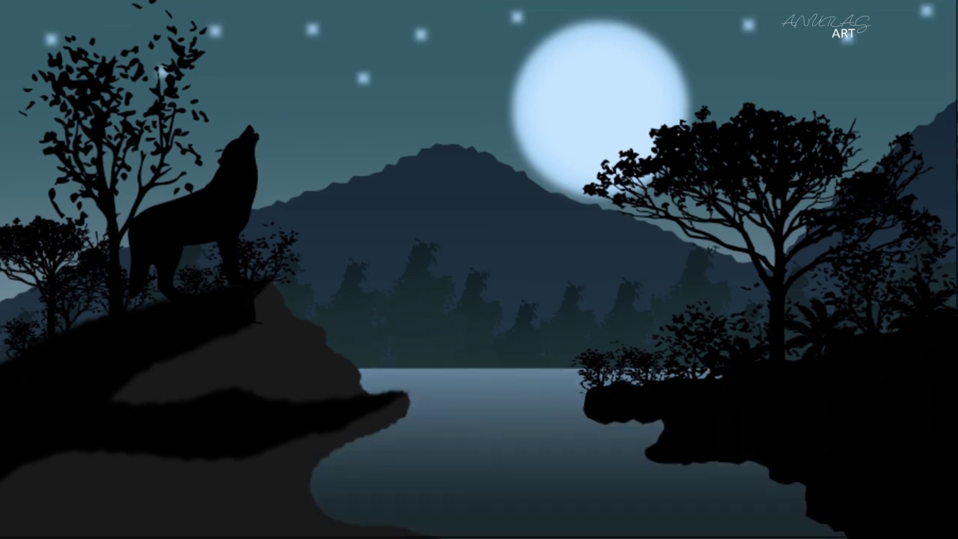
Draw several dark rocks in the lake, including one at its bottom edge
mouse_move(375, 495)
mouse_down()
mouse_move(428, 490)
mouse_move(390, 470)
mouse_move(349, 479)
mouse_move(364, 494)
mouse_up()
mouse_move(522, 482)
mouse_down()
mouse_move(577, 475)
mouse_move(590, 453)
mouse_move(527, 458)
mouse_move(514, 477)
mouse_move(522, 483)
mouse_up()
mouse_move(524, 423)
mouse_down()
mouse_move(567, 421)
mouse_move(524, 423)
mouse_up()
mouse_move(729, 533)
mouse_down()
mouse_move(790, 520)
mouse_move(700, 516)
mouse_move(723, 533)
mouse_up()
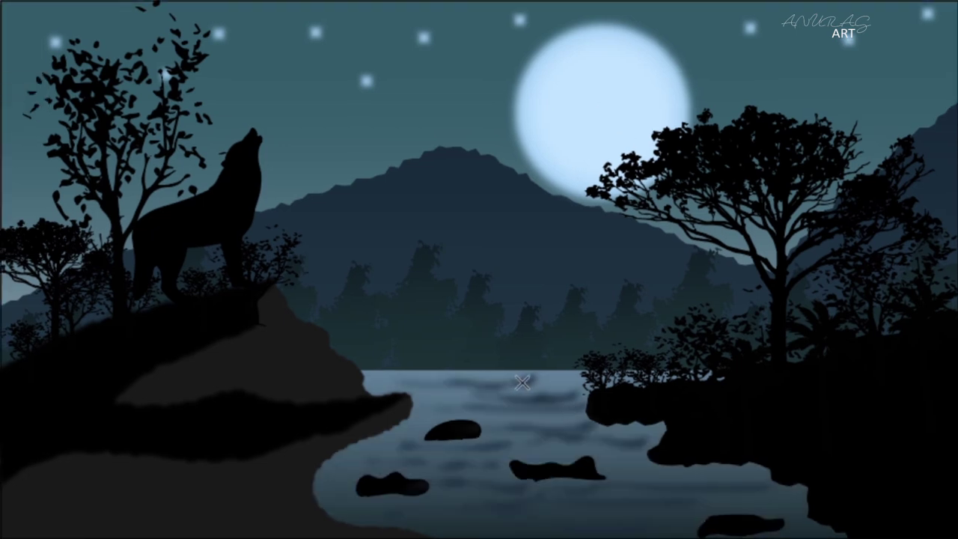
Draw a white wavy moon reflection, redraw a small rock, and Gaussian-blur the reflection
mouse_move(518, 380)
mouse_down()
mouse_move(567, 380)
mouse_move(522, 381)
mouse_move(520, 391)
mouse_up()
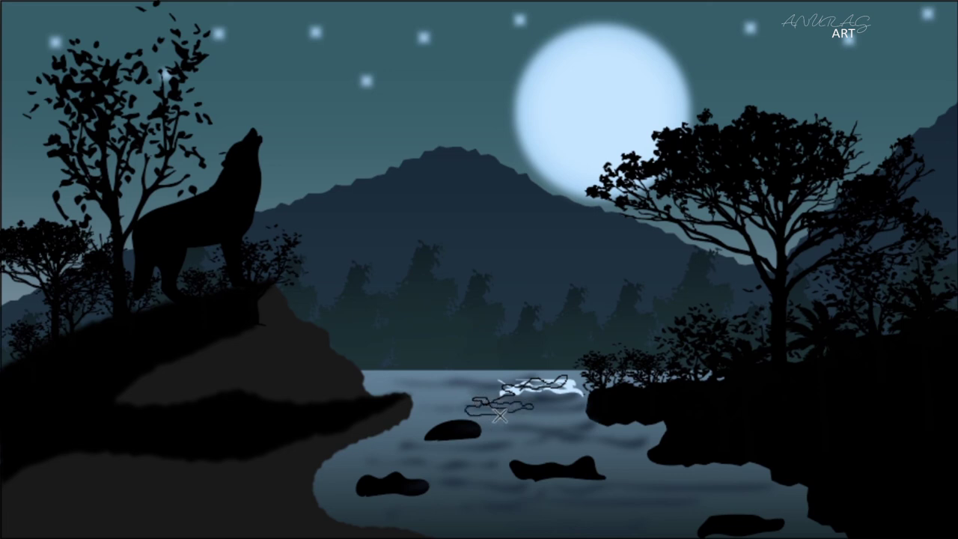
mouse_move(528, 429)
mouse_down()
mouse_move(447, 436)
mouse_move(534, 433)
mouse_move(518, 441)
mouse_move(541, 450)
mouse_move(497, 457)
mouse_move(658, 479)
mouse_move(614, 471)
mouse_move(646, 454)
mouse_move(599, 452)
mouse_move(646, 443)
mouse_move(569, 439)
mouse_move(586, 423)
mouse_up()
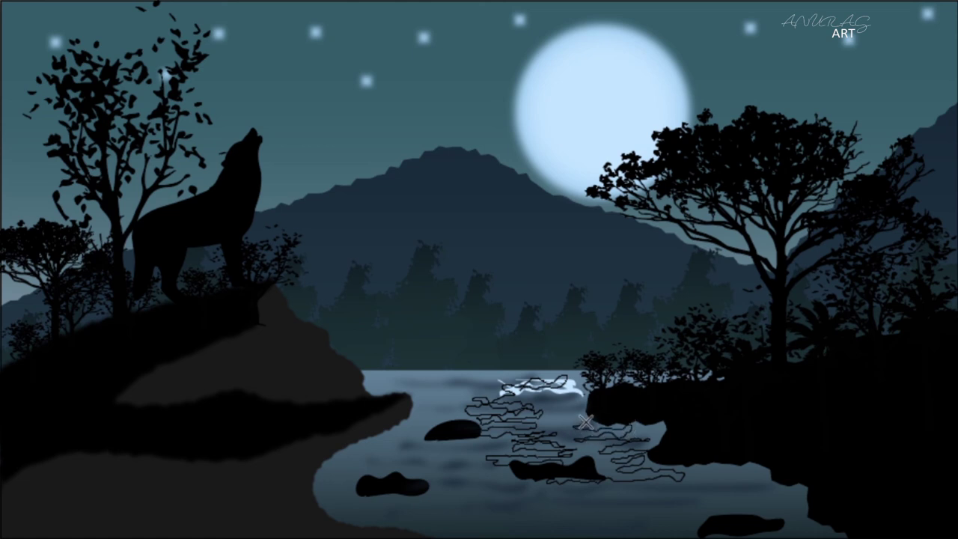
drag(572, 389, 569, 385)
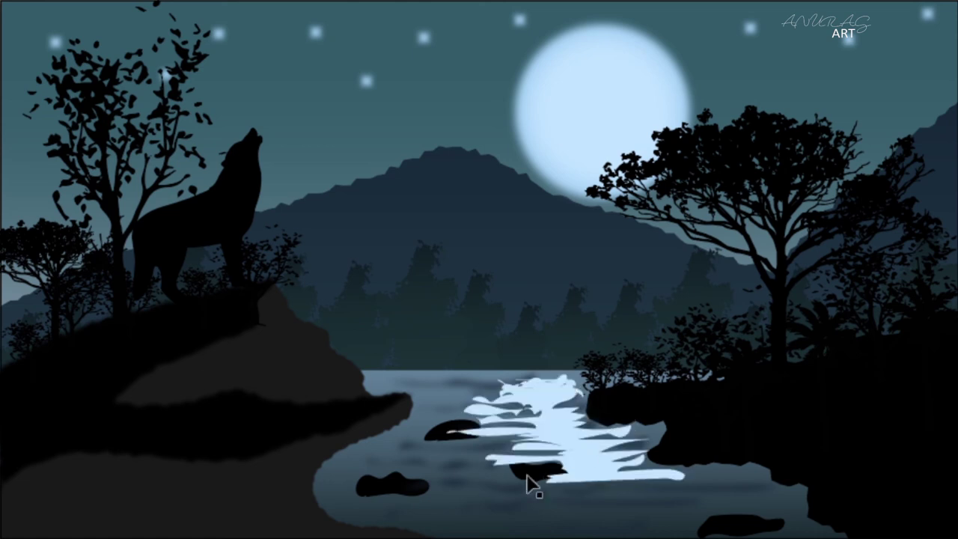
mouse_move(521, 487)
mouse_down()
mouse_move(599, 495)
mouse_move(468, 486)
mouse_up()
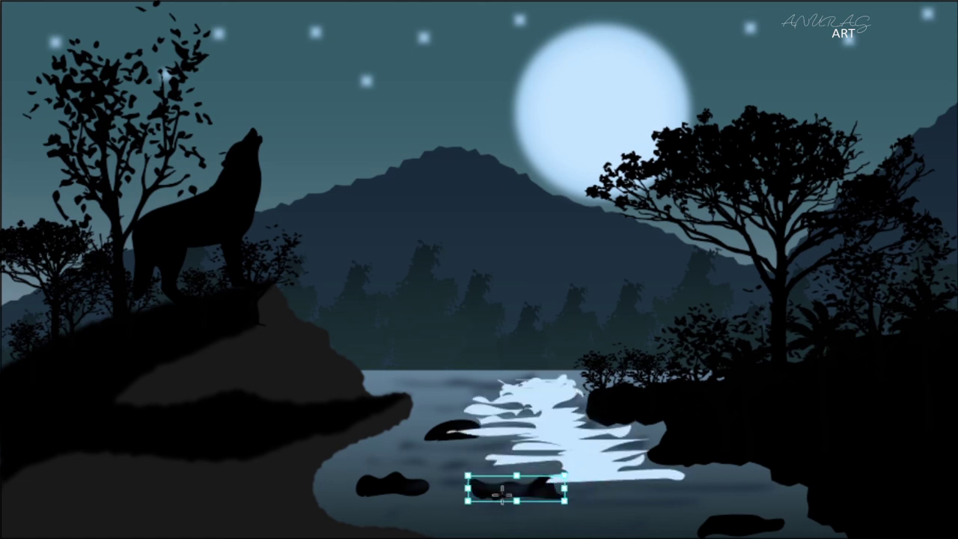
drag(404, 438, 402, 447)
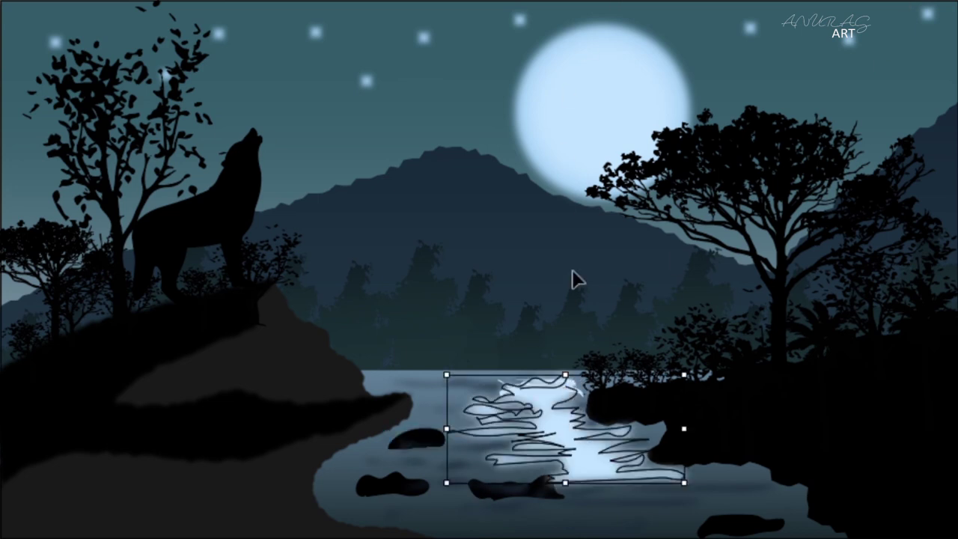
click(569, 398)
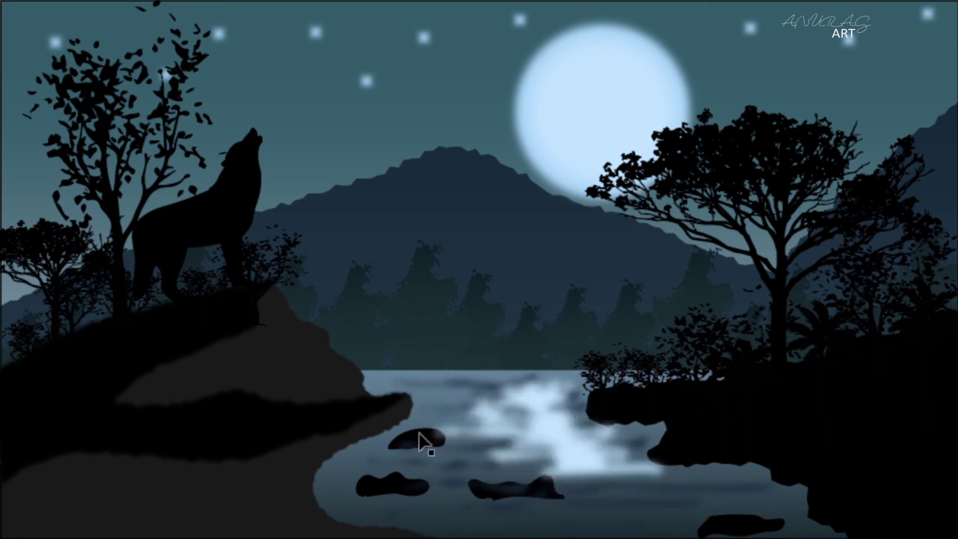
Nudge the small rock up, then carry the right-bank bush across onto the left bank's edge
drag(428, 445, 449, 388)
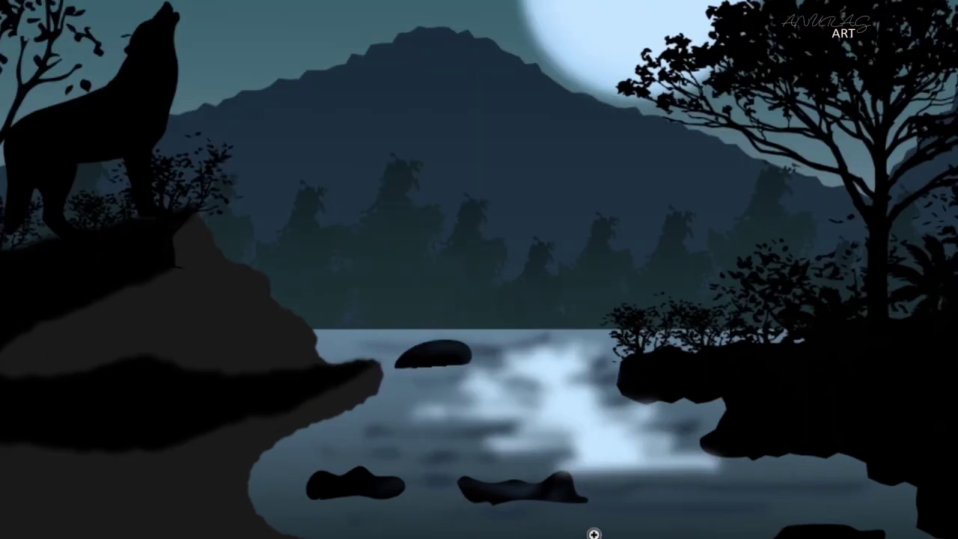
scroll(472, 509, up, 2)
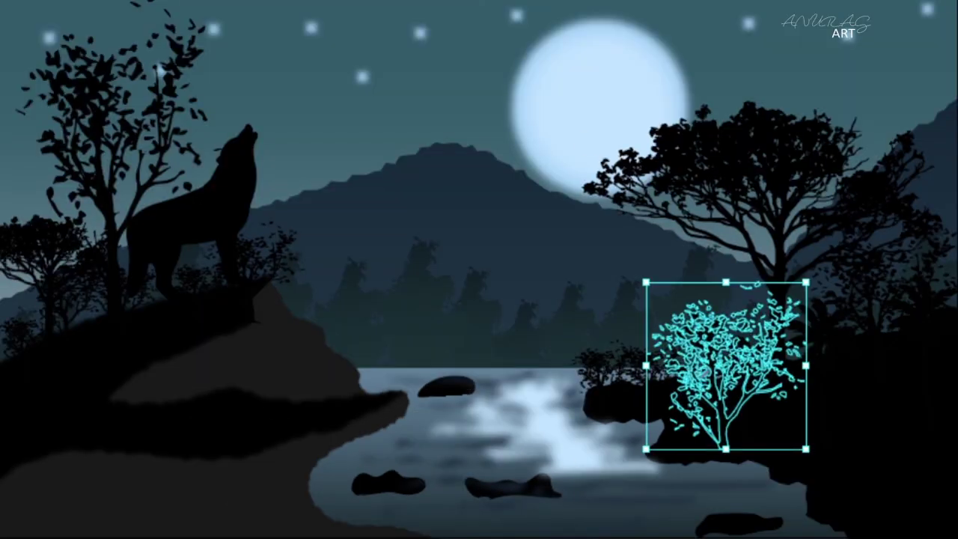
drag(750, 347, 569, 342)
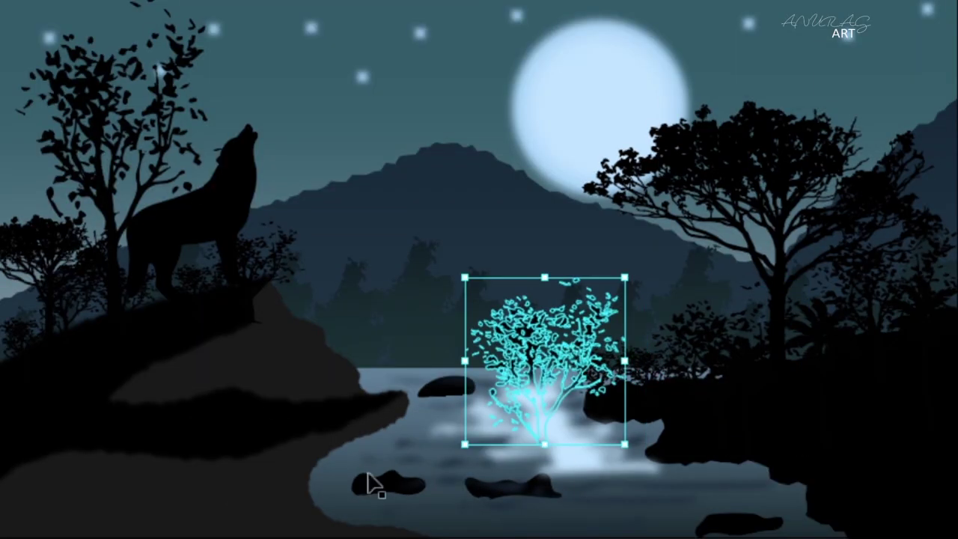
drag(545, 359, 421, 308)
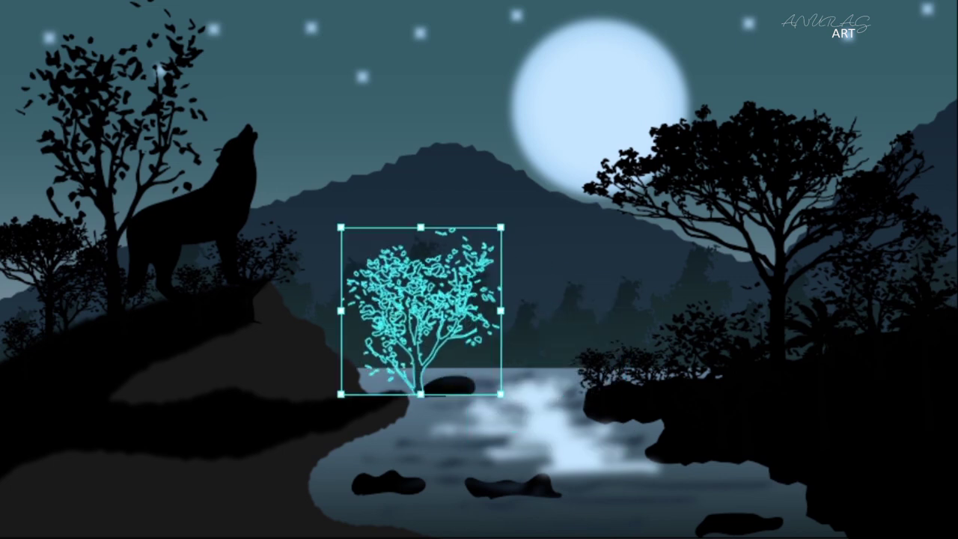